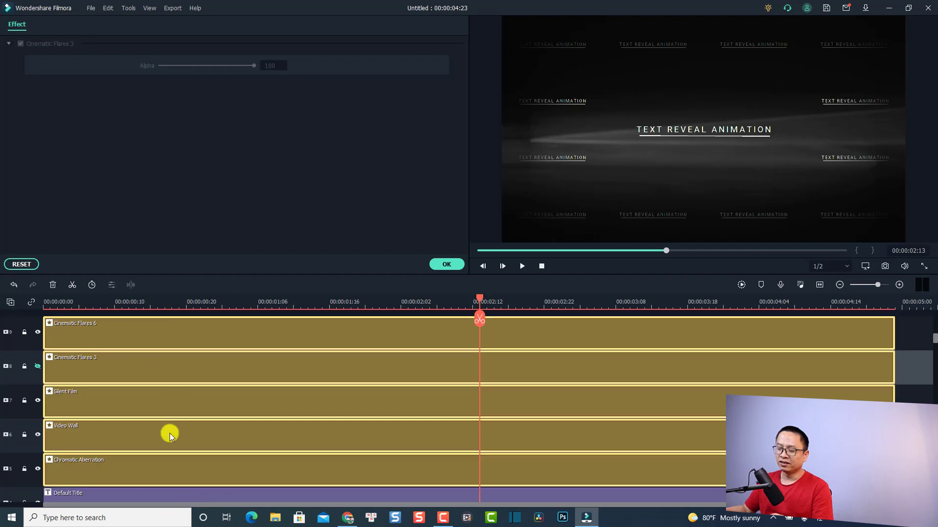
Delete all clips from the timeline and make the hidden track 8 visible again.
key("ctrl+a")
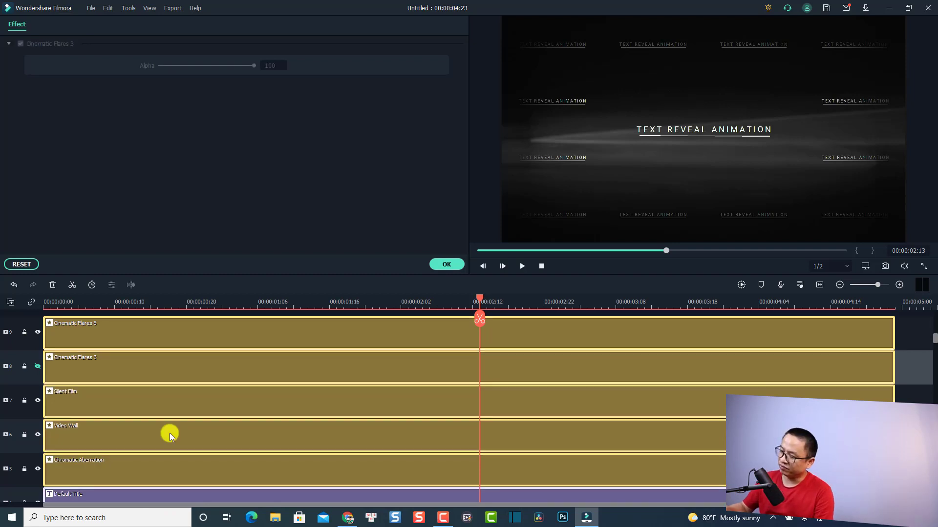
key("Delete")
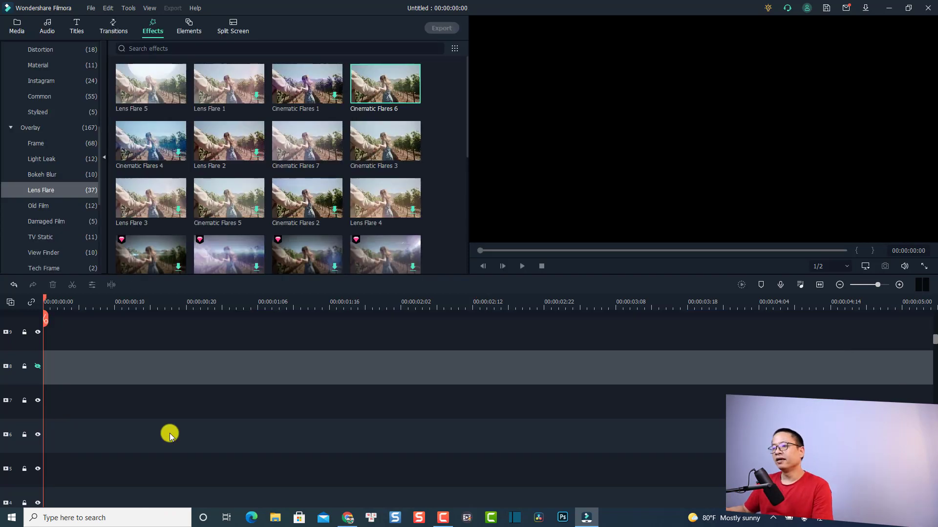
left_click(37, 366)
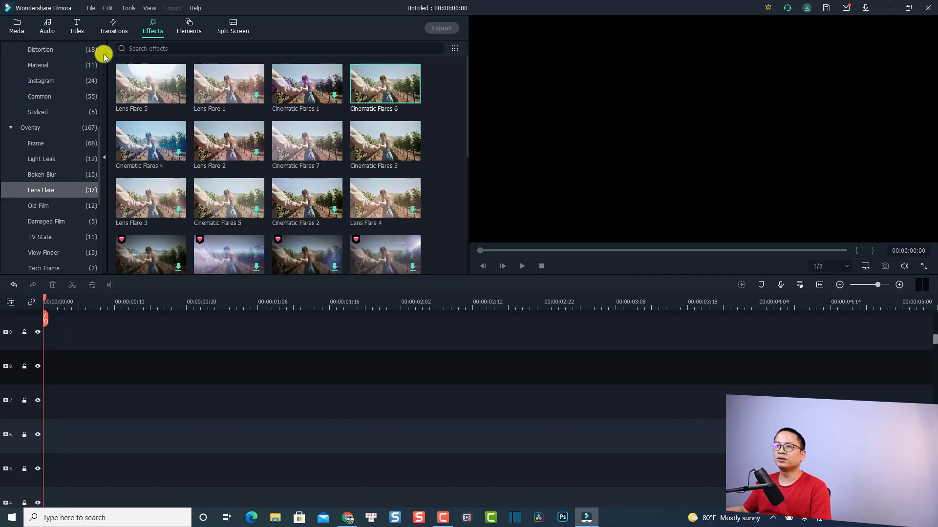
Add the Default Title from the recommended titles to the project on track 8.
left_click(77, 32)
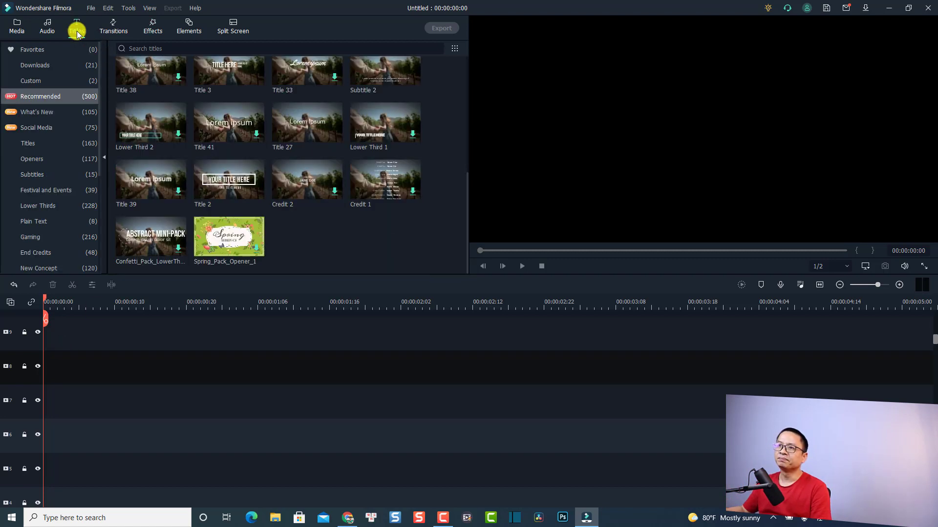
left_click(43, 99)
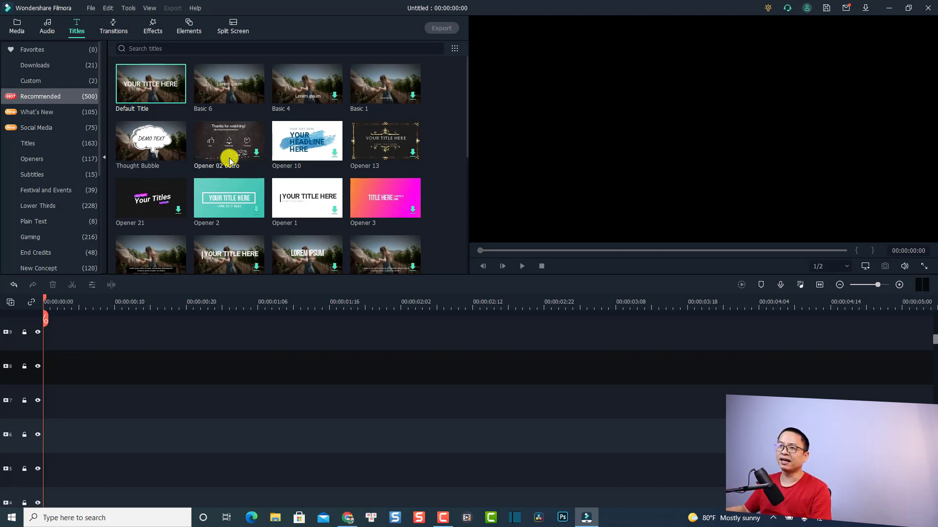
left_click(155, 95)
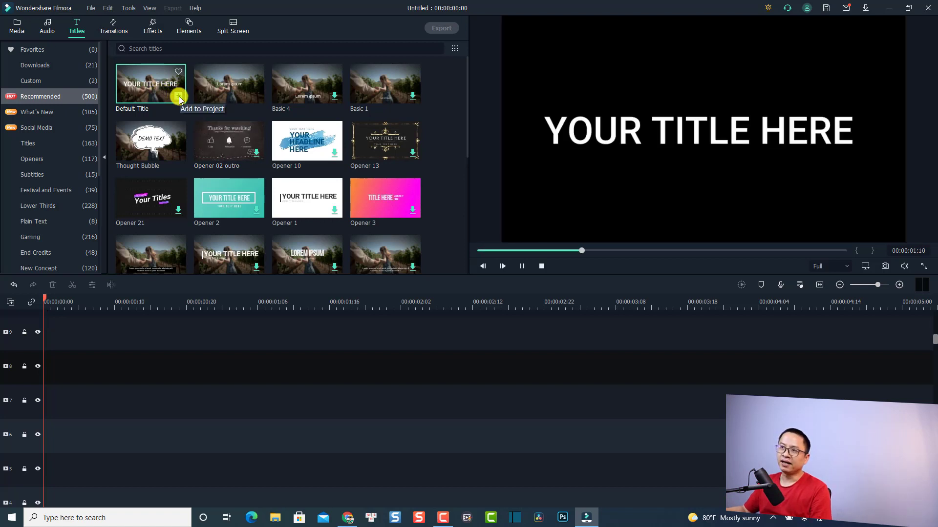
left_click(179, 97)
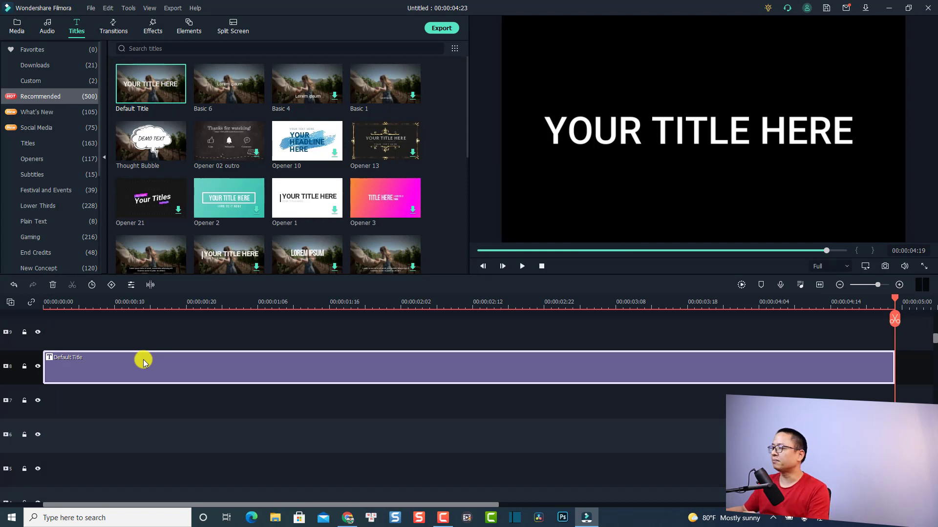
Play the title clip from the start of the timeline for about one second.
left_click(49, 304)
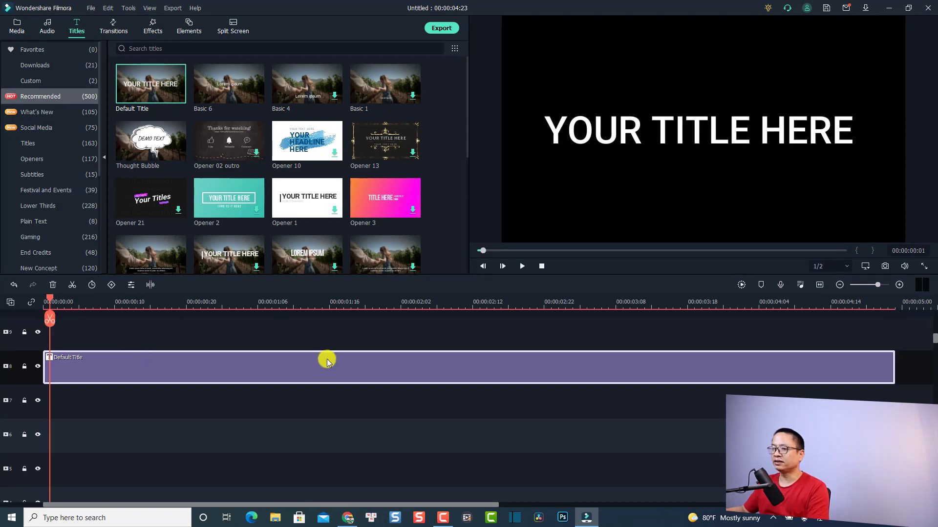
key("space")
key("space")
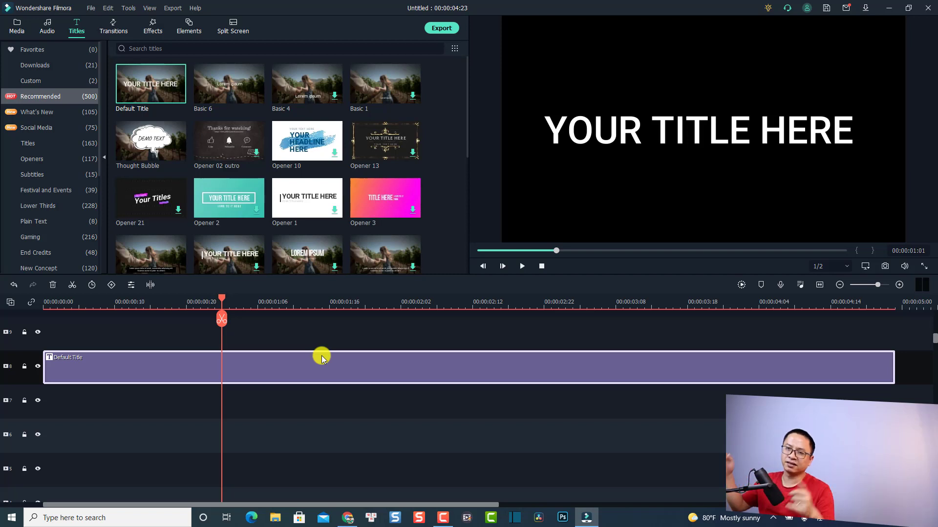
Open the title clip in Advanced Text Edit, change its text to TEXT REVEAL ANIMATION and set the font size to 46.
right_click(246, 372)
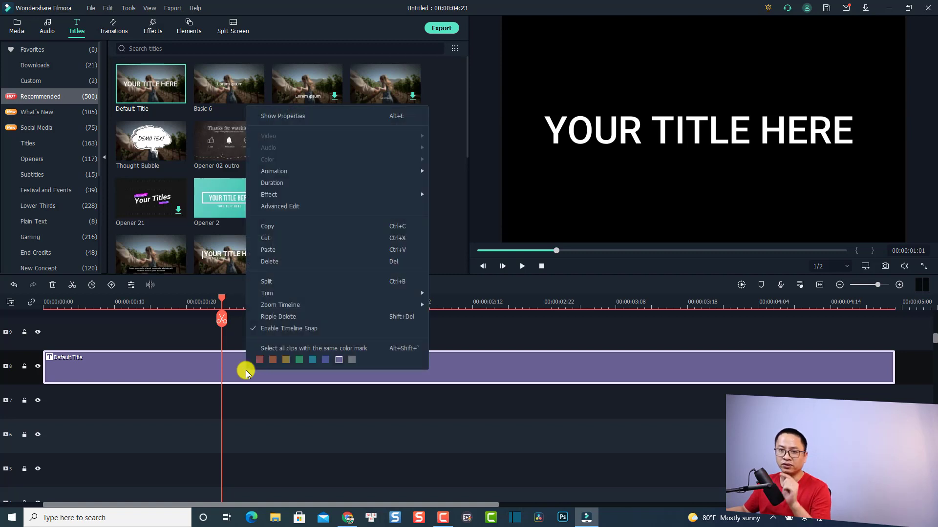
left_click(285, 206)
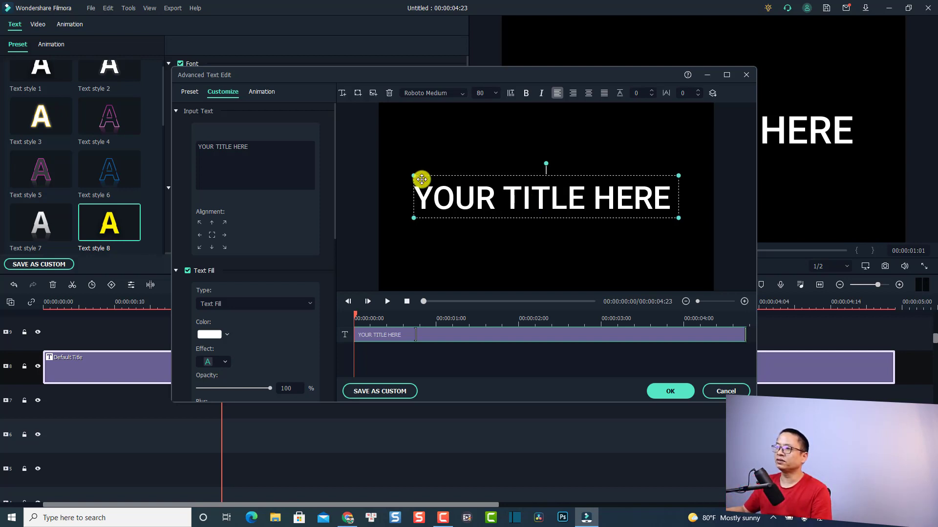
left_click(266, 154)
key("ctrl+a")
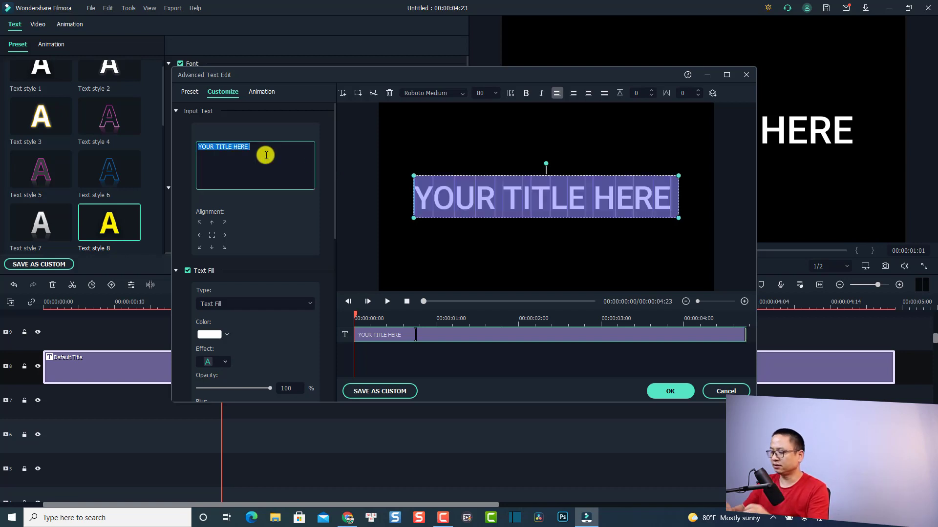
type("TEXT")
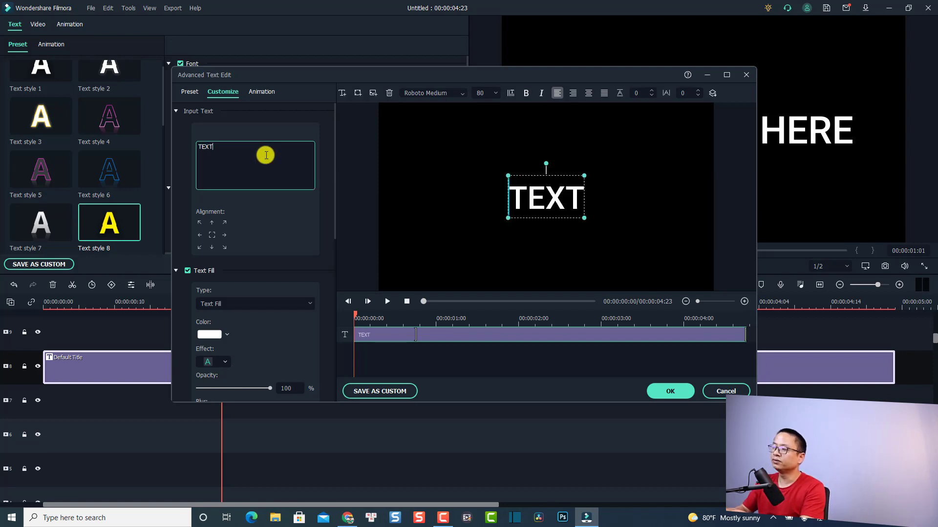
type(" REAV")
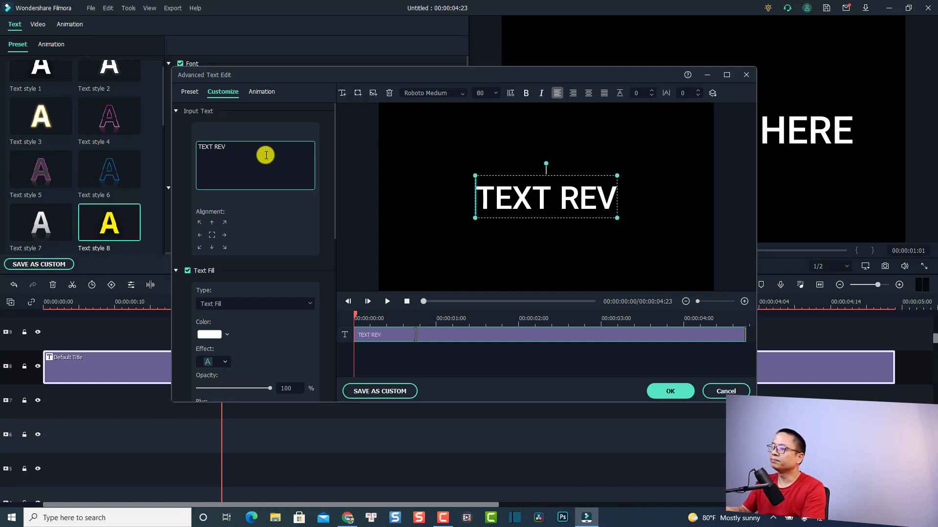
type("EAL ANIMATION")
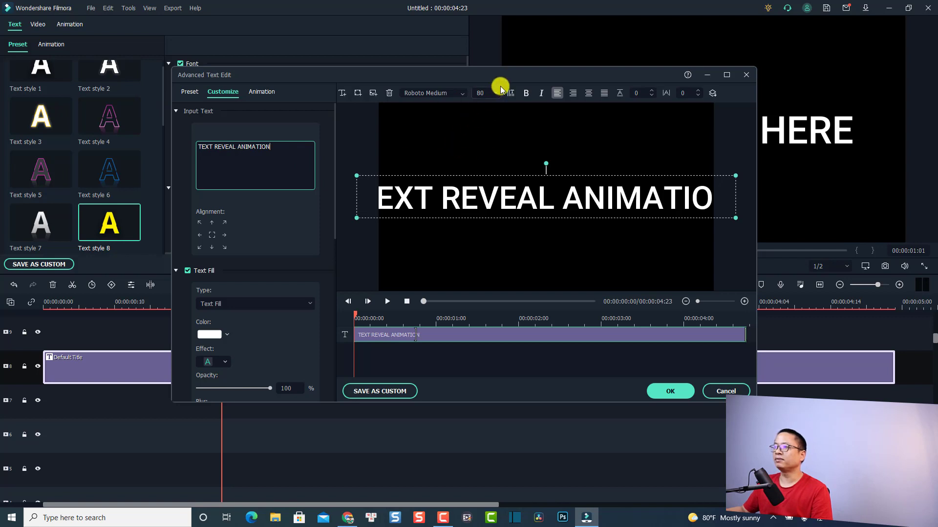
left_click(486, 93)
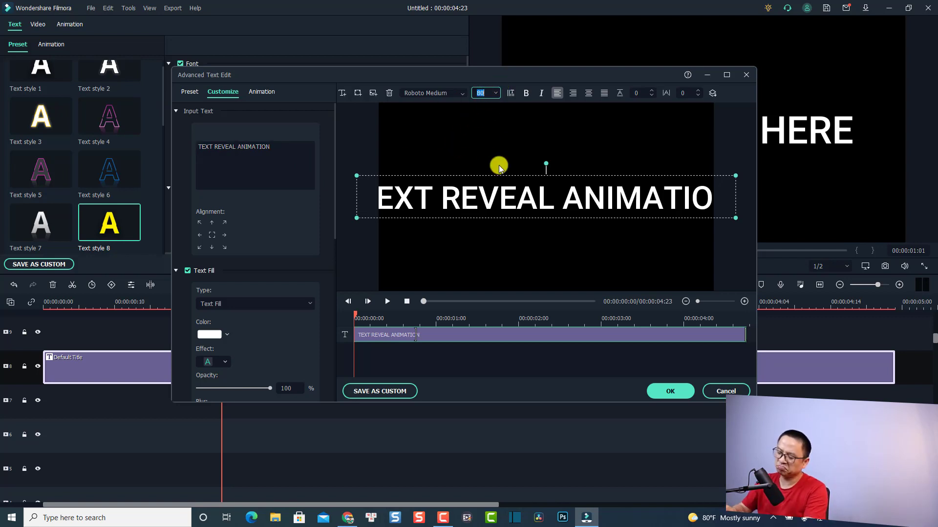
type("46")
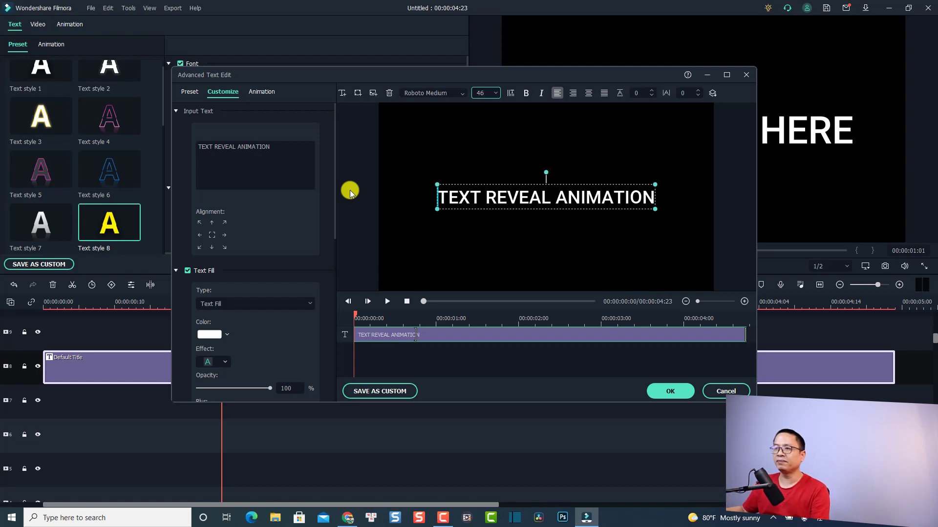
Choose the fourth shadow type in the first row for the title's text shadow and open its distance value for editing.
scroll(293, 195, "down", 1)
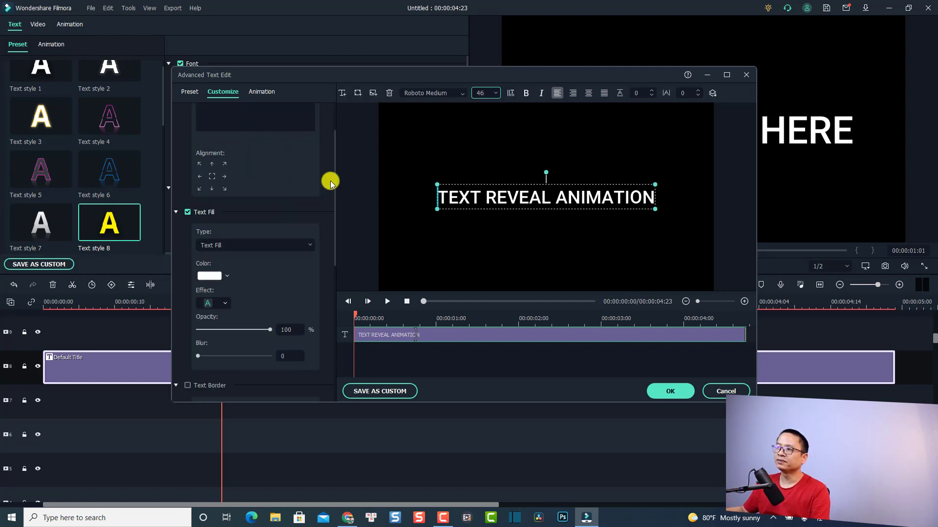
left_click_drag(333, 196, 323, 376)
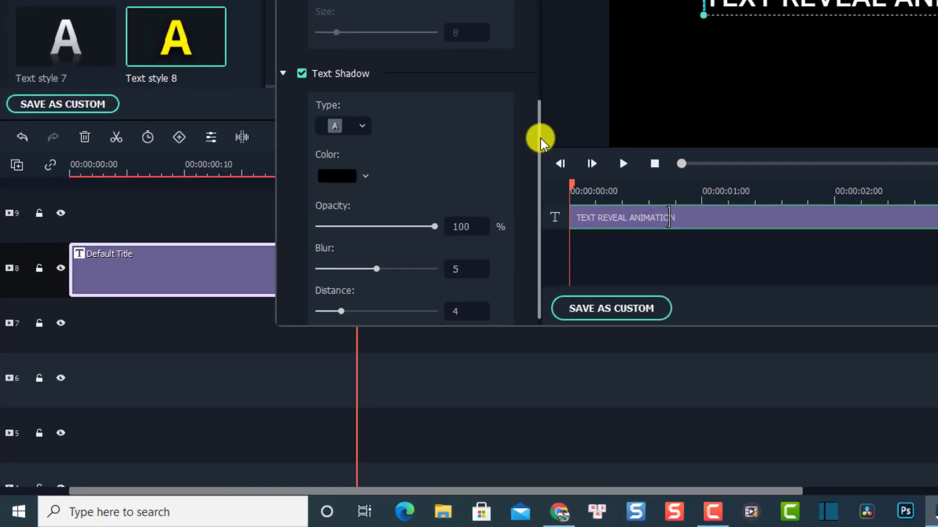
left_click_drag(539, 142, 534, 183)
left_click(362, 112)
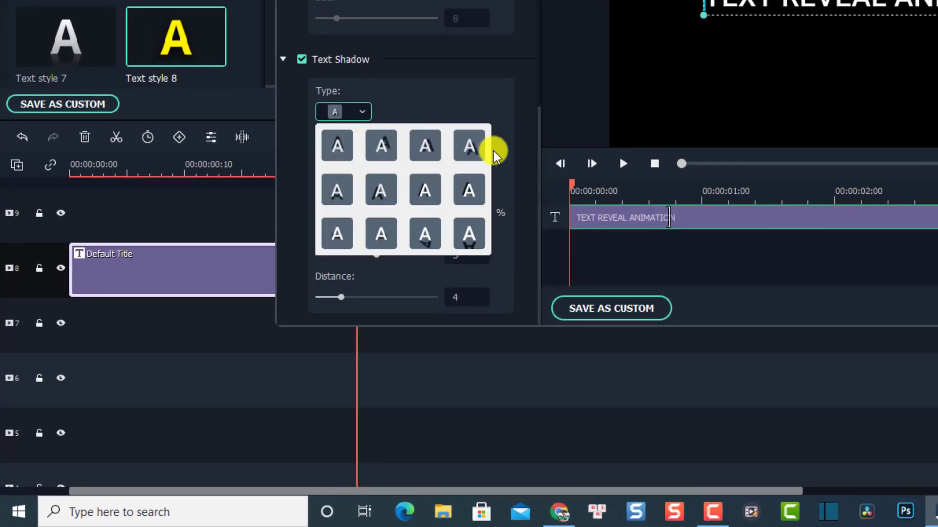
left_click(468, 149)
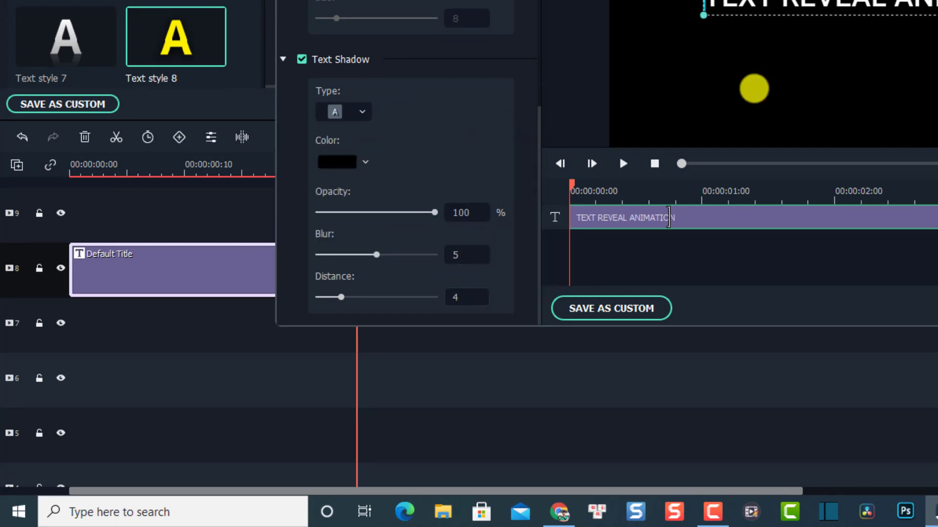
double_click(466, 297)
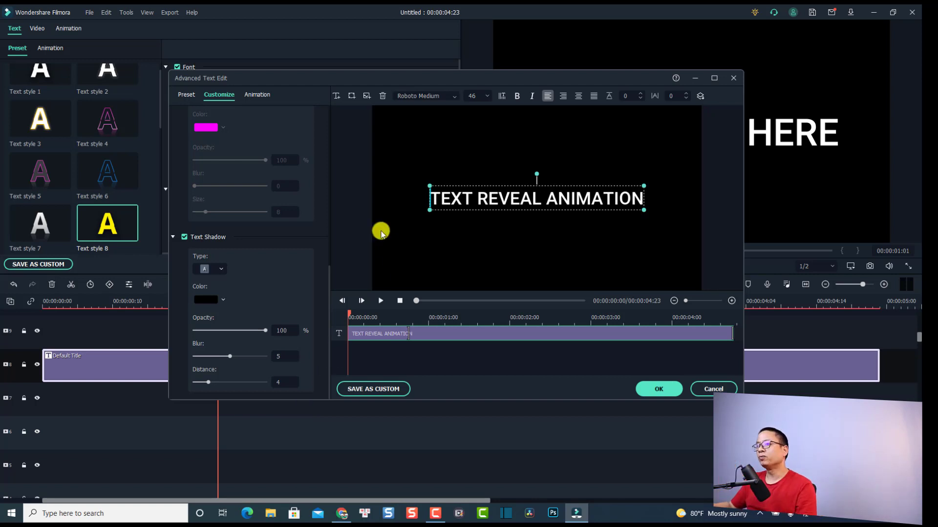
Apply the Up Dir Insert animation to the title text and preview it.
left_click(258, 95)
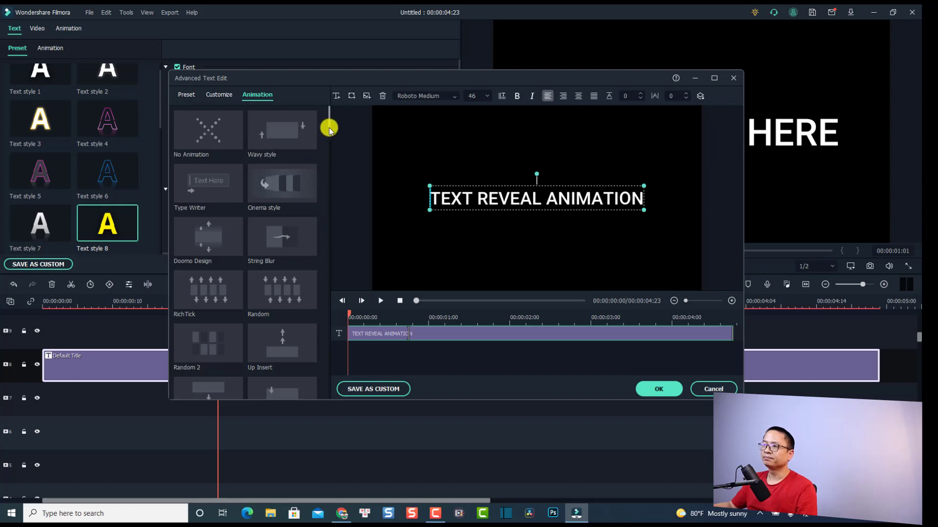
left_click_drag(328, 128, 328, 148)
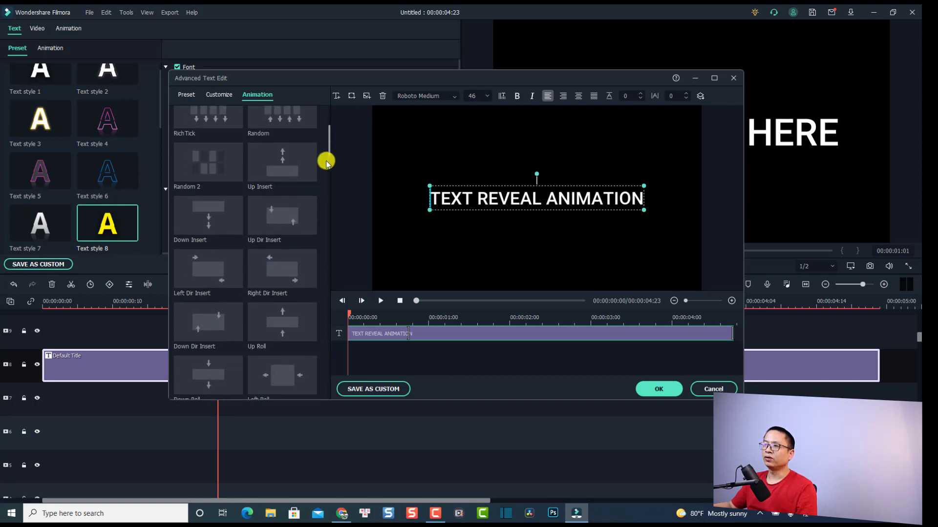
double_click(289, 221)
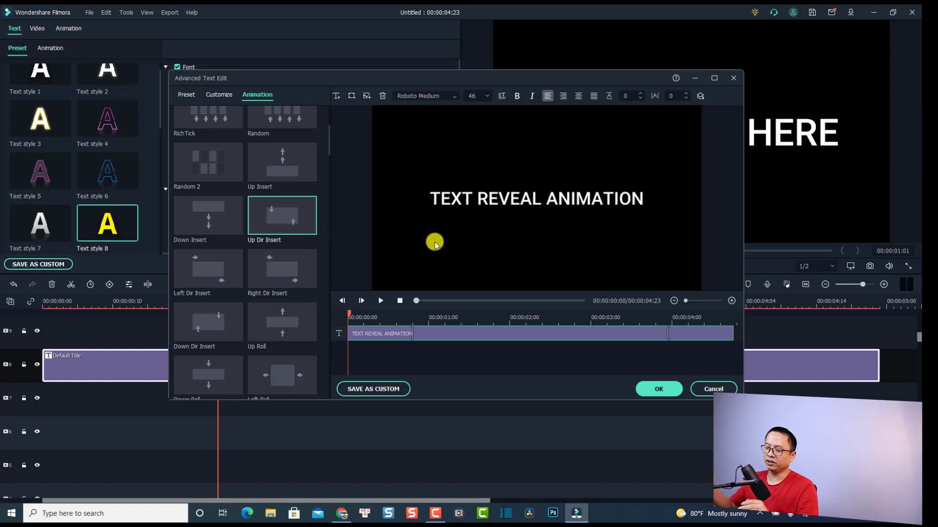
key("space")
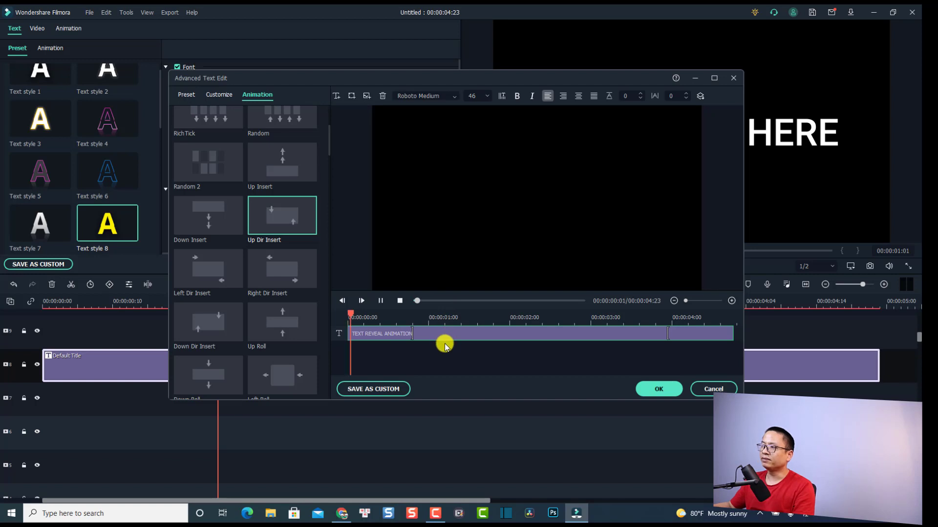
key("space")
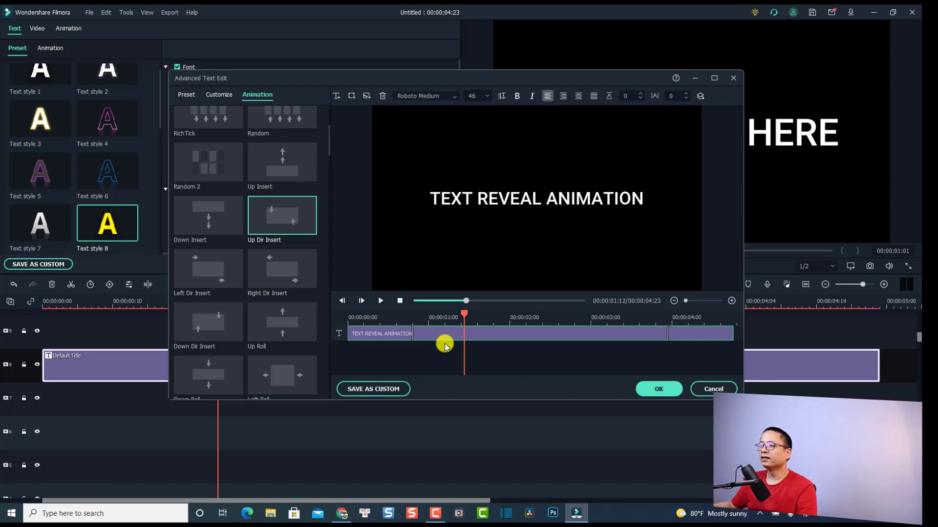
Add a line shape and place it just under the title as an underline spanning the text's full width.
left_click(353, 96)
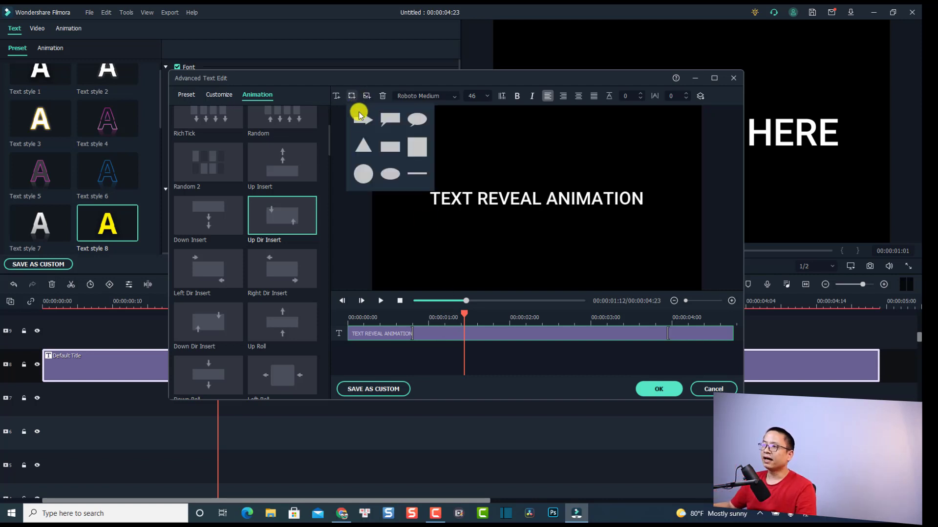
left_click(416, 174)
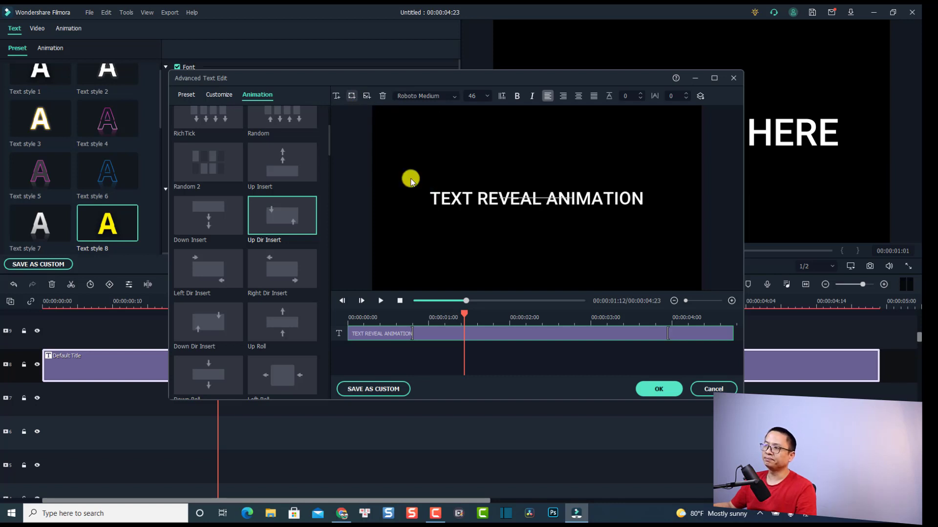
left_click(519, 200)
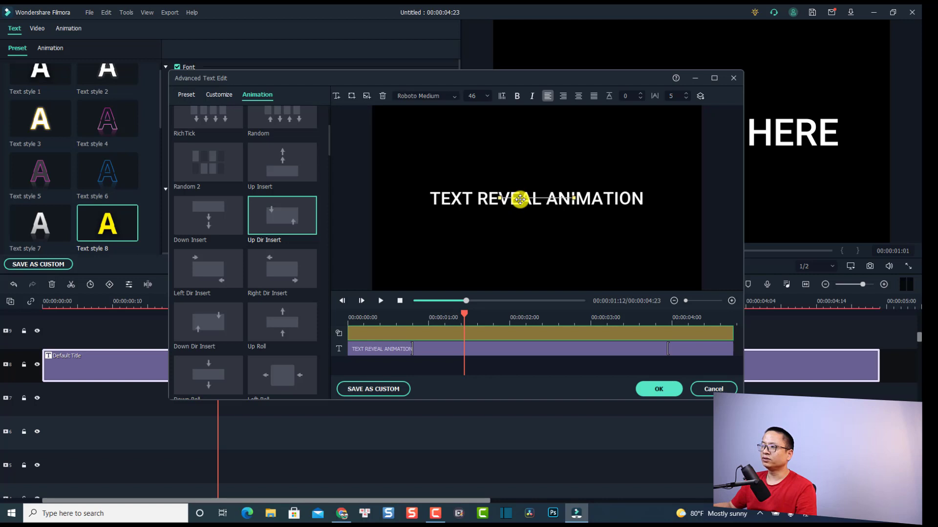
left_click_drag(519, 199, 643, 211)
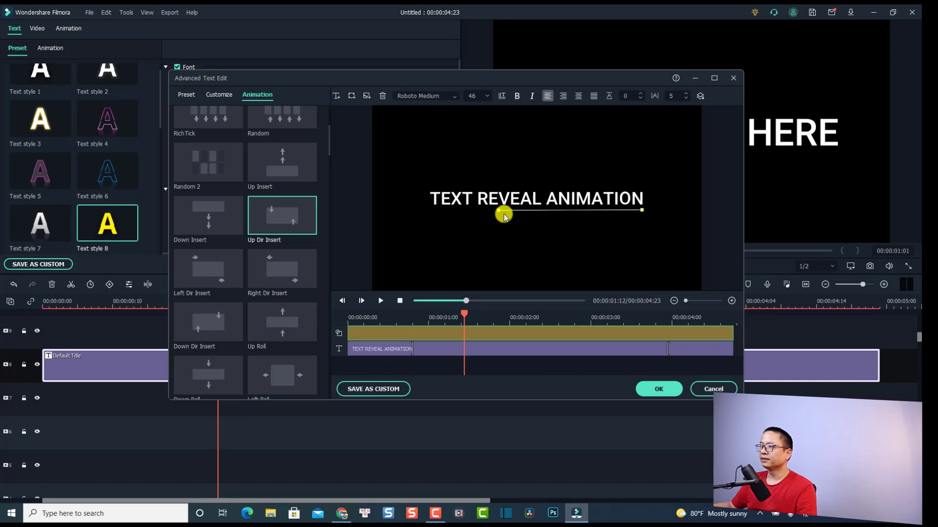
left_click_drag(500, 211, 435, 211)
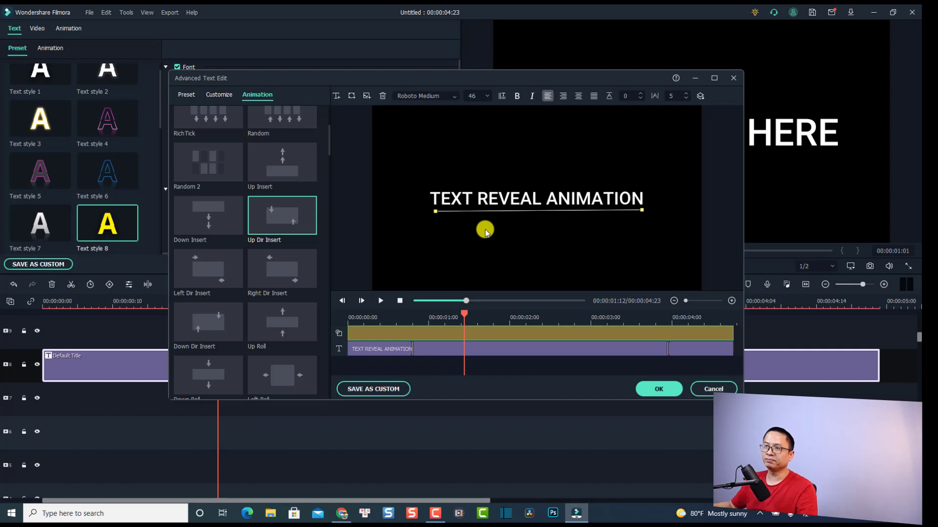
Set the underline's shape border color to white (#ffffff) and its border thickness to 3.
left_click(219, 95)
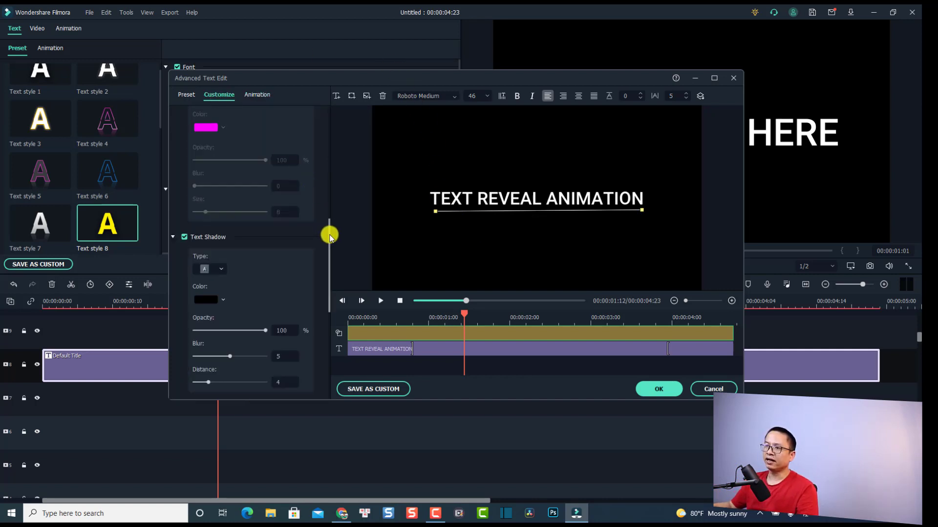
left_click_drag(329, 237, 321, 328)
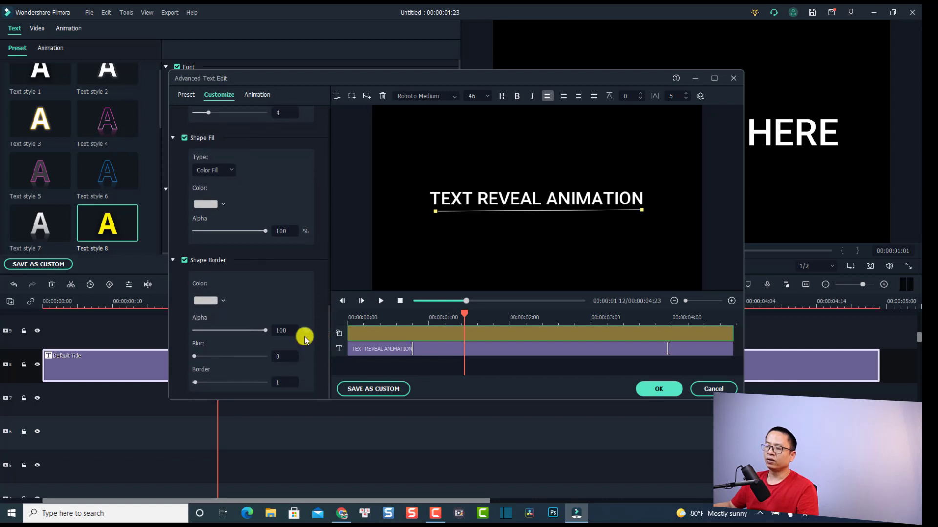
left_click(215, 304)
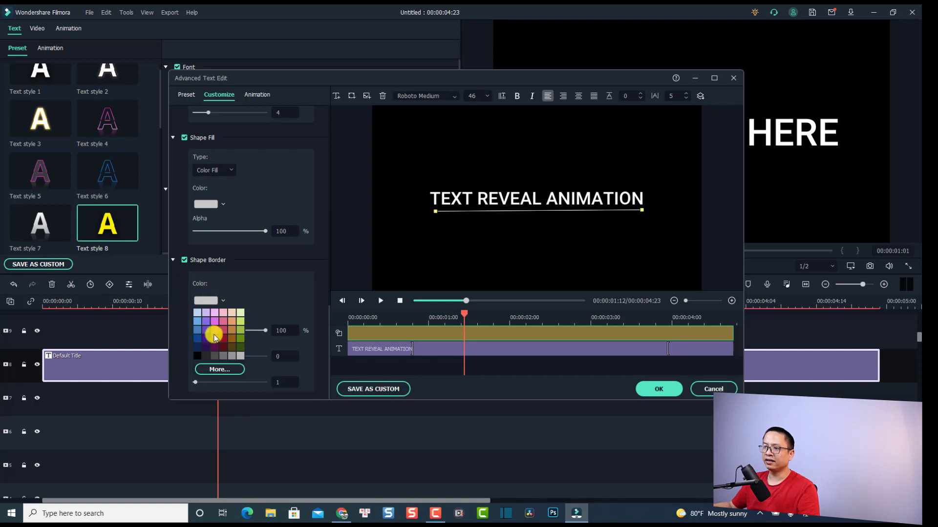
left_click(220, 370)
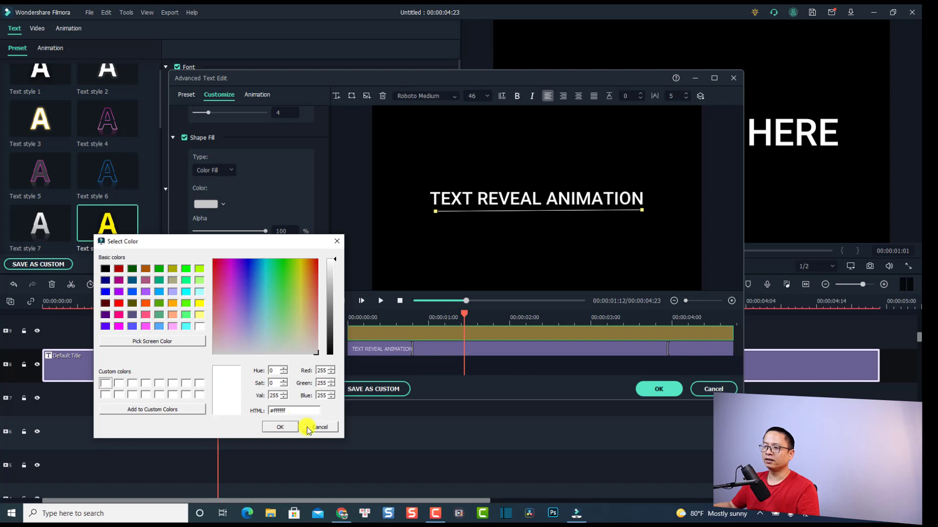
left_click(279, 428)
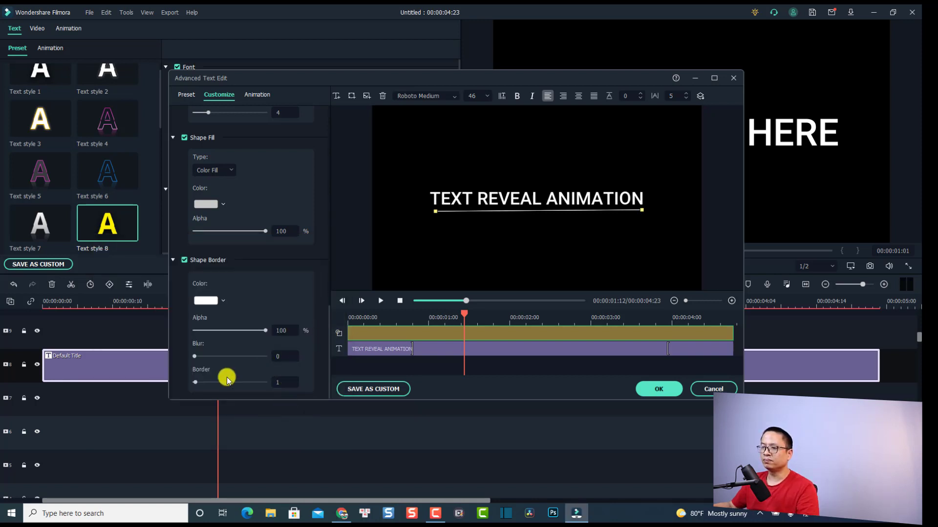
left_click(195, 384)
left_click_drag(195, 384, 199, 386)
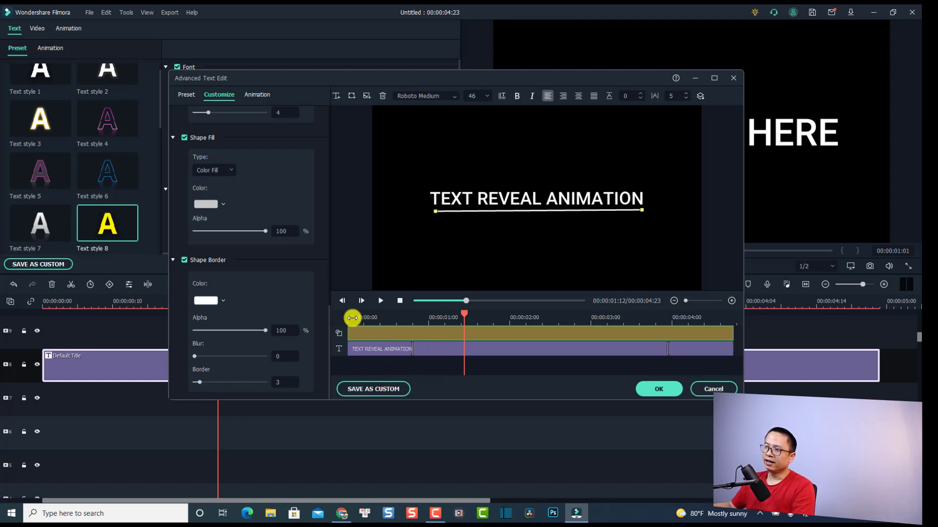
Apply the Left Dir Insert animation to the underline shape and preview it from the start.
left_click(351, 318)
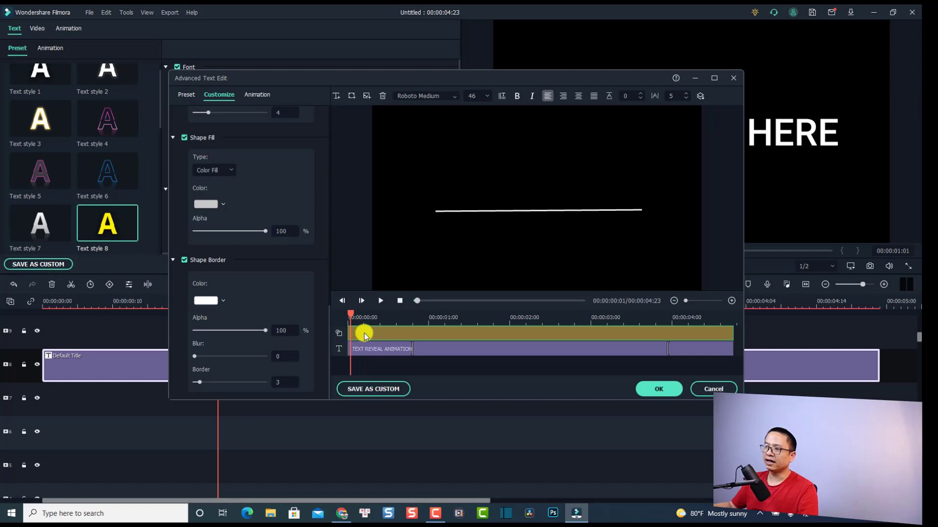
left_click(261, 98)
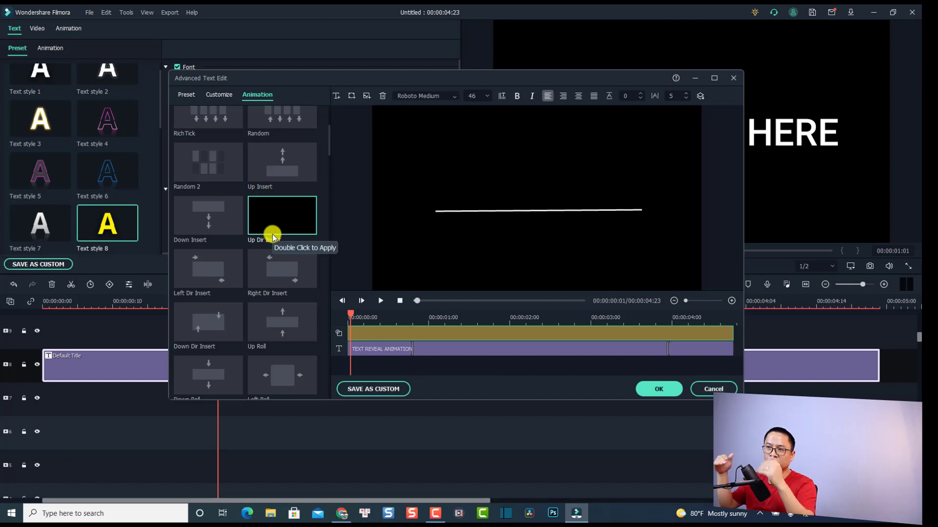
double_click(272, 214)
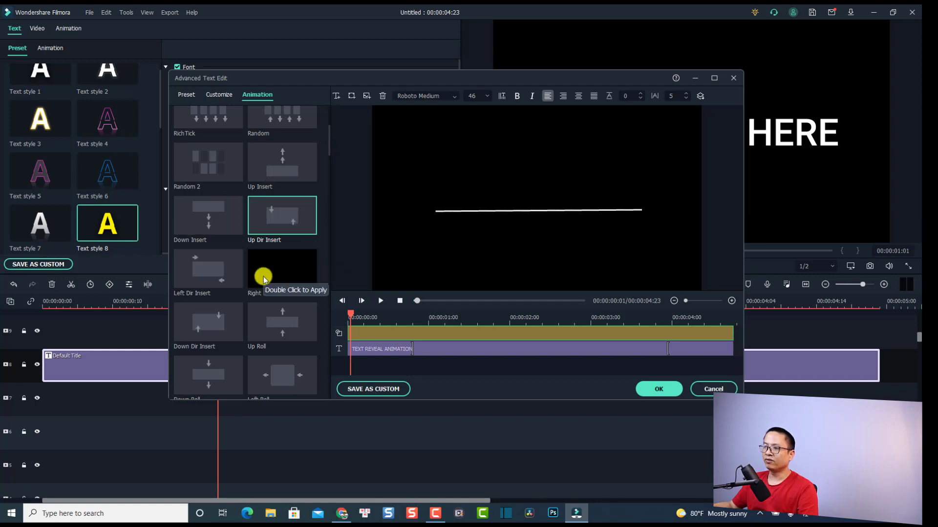
double_click(193, 277)
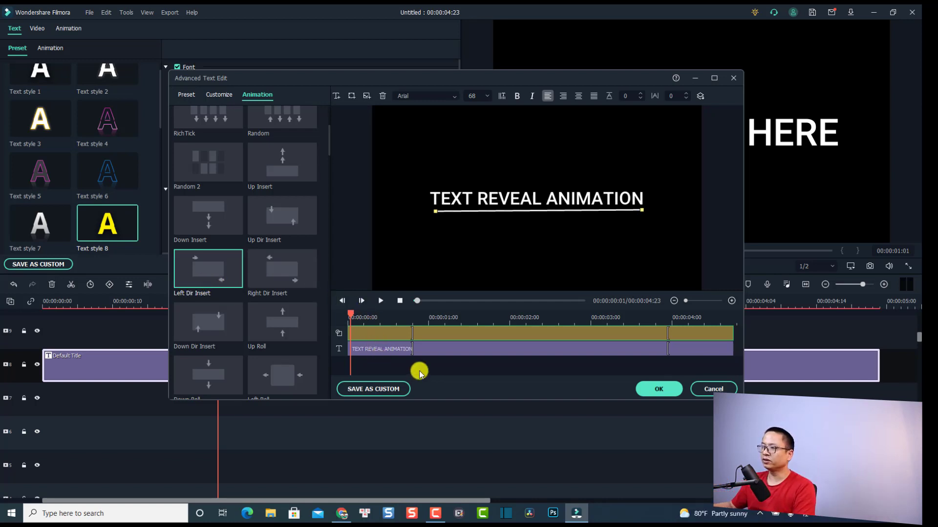
key("space")
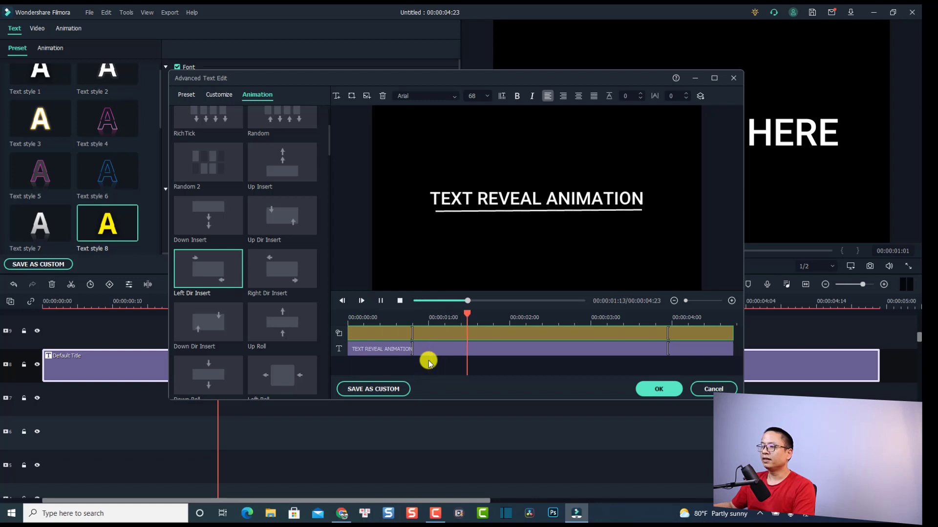
key("space")
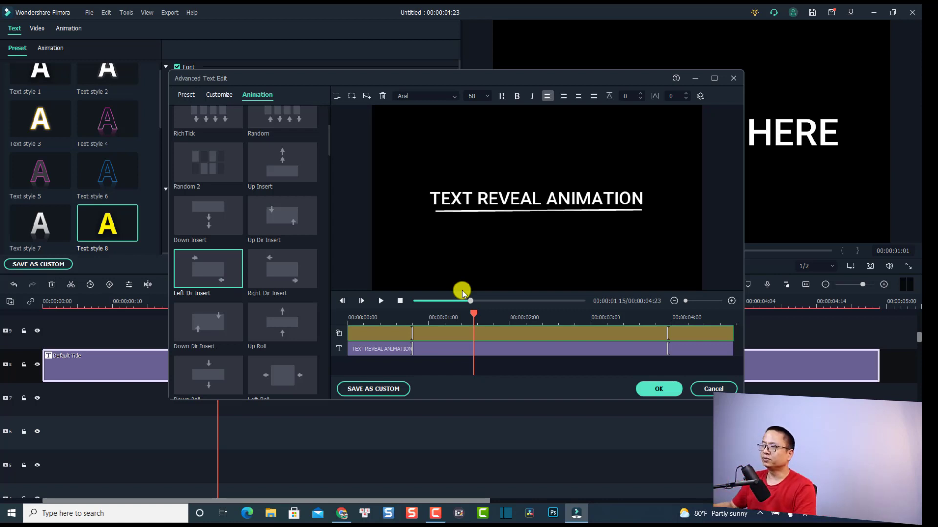
Delay the text layer's start to about 0.7 seconds, after the underline begins, and preview the timing.
left_click(423, 347)
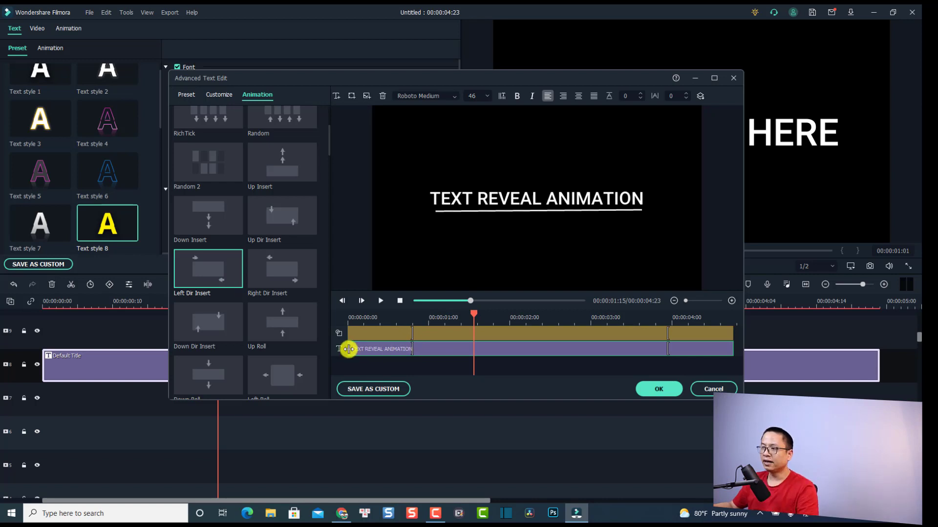
left_click_drag(348, 349, 402, 349)
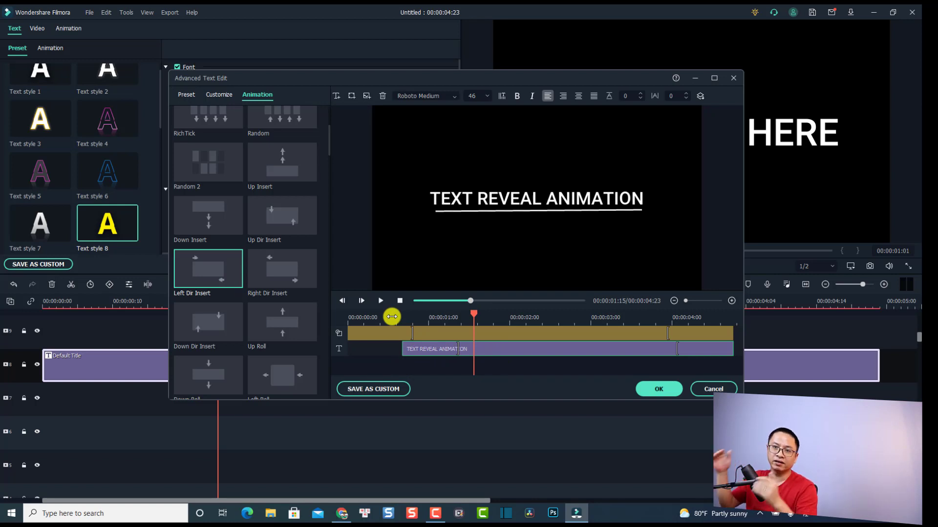
left_click(349, 320)
key("space")
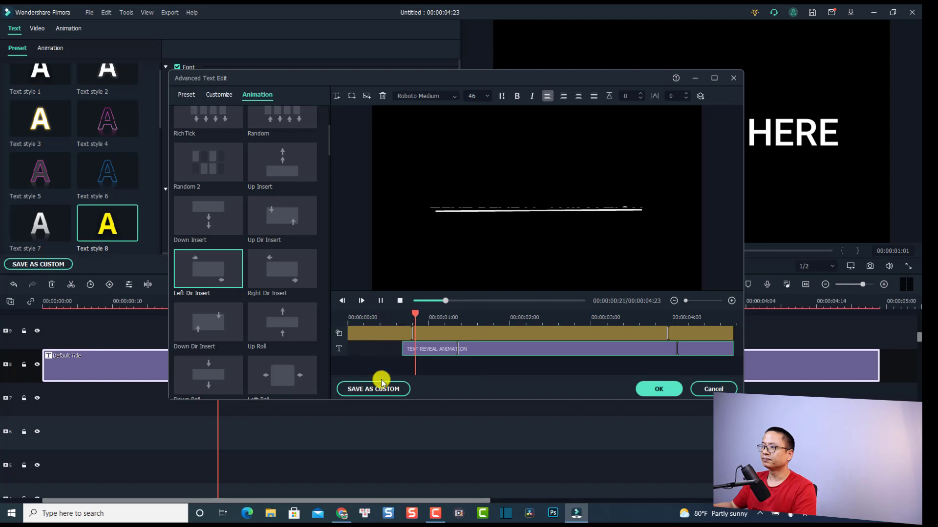
key("space")
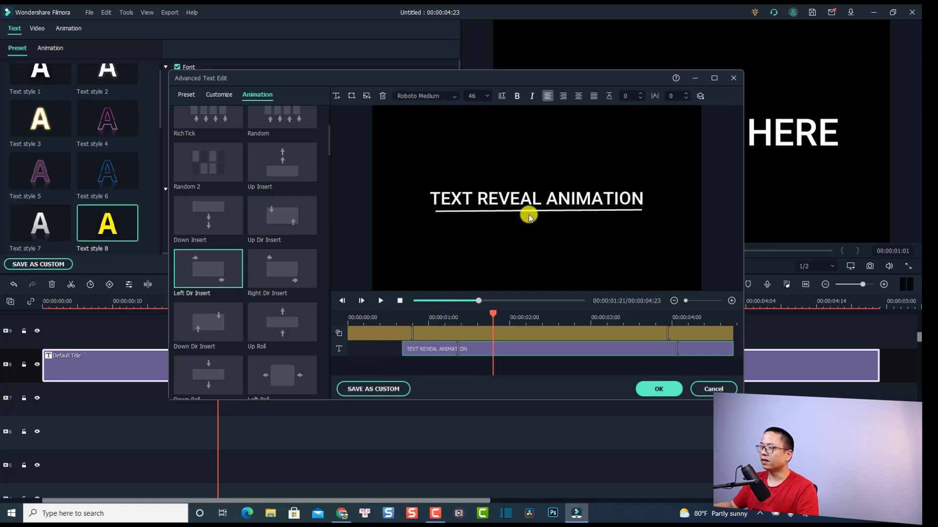
Straighten the underline to horizontal by adjusting its right endpoint, and play the animation from the start.
left_click(529, 212)
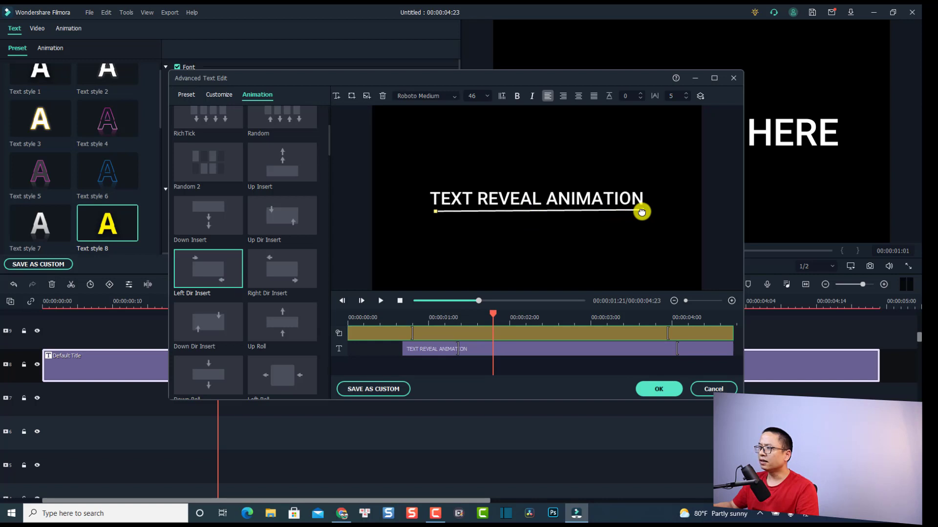
left_click_drag(642, 212, 639, 211)
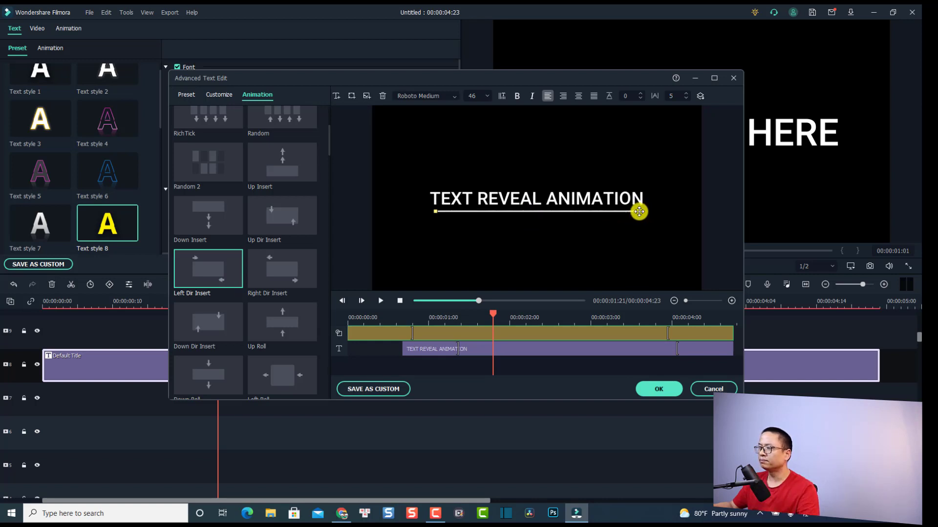
left_click(349, 320)
key("space")
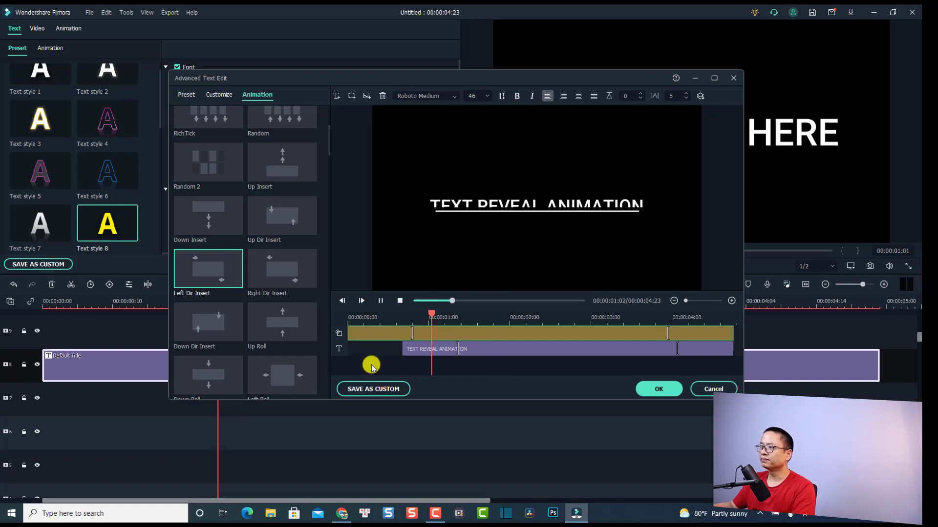
key("space")
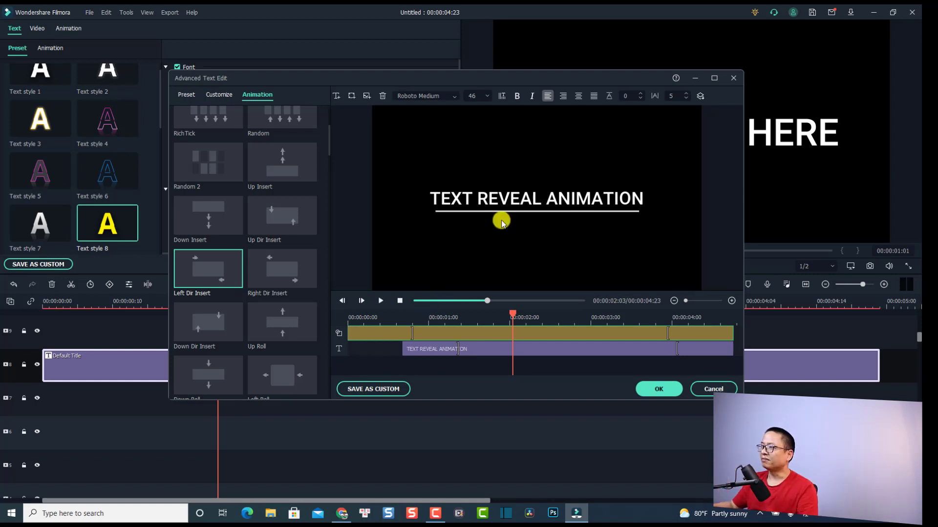
Preview the title's closing animation and accept the Advanced Text Edit changes.
left_click(508, 205)
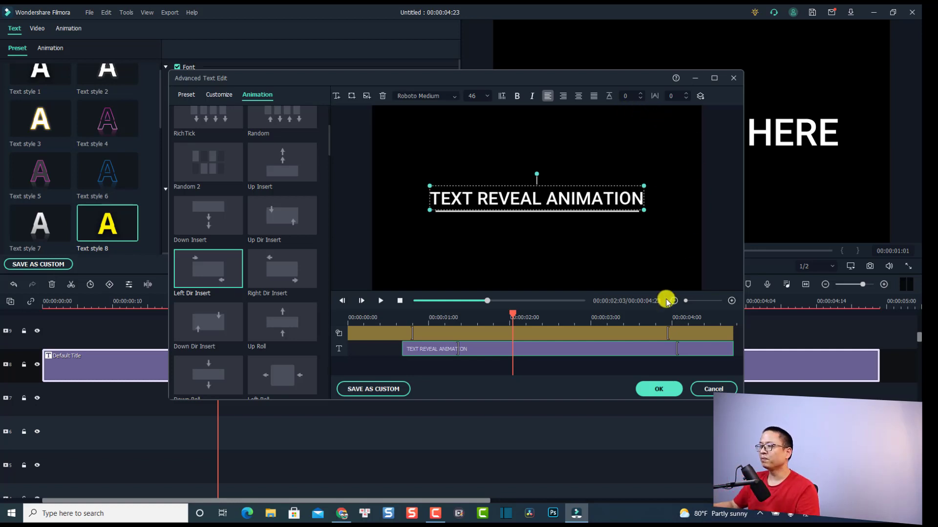
left_click(661, 391)
left_click(637, 316)
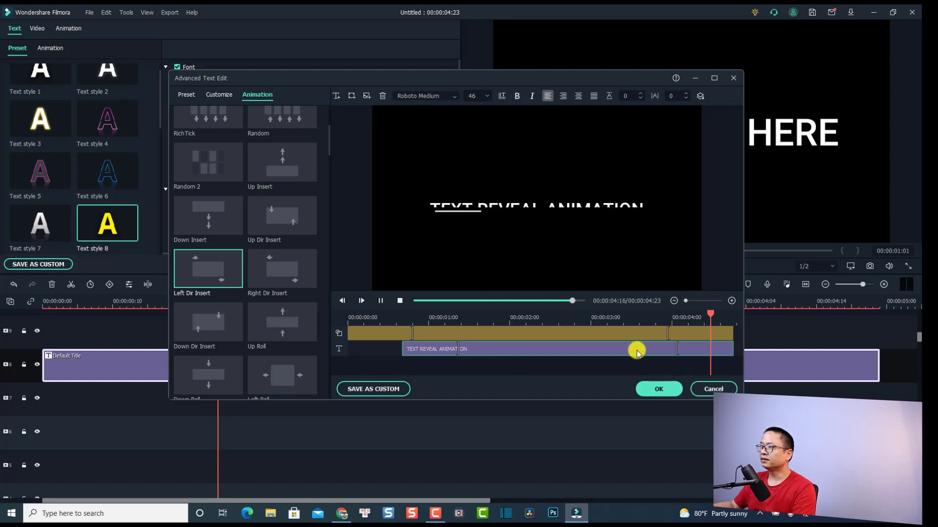
left_click(657, 389)
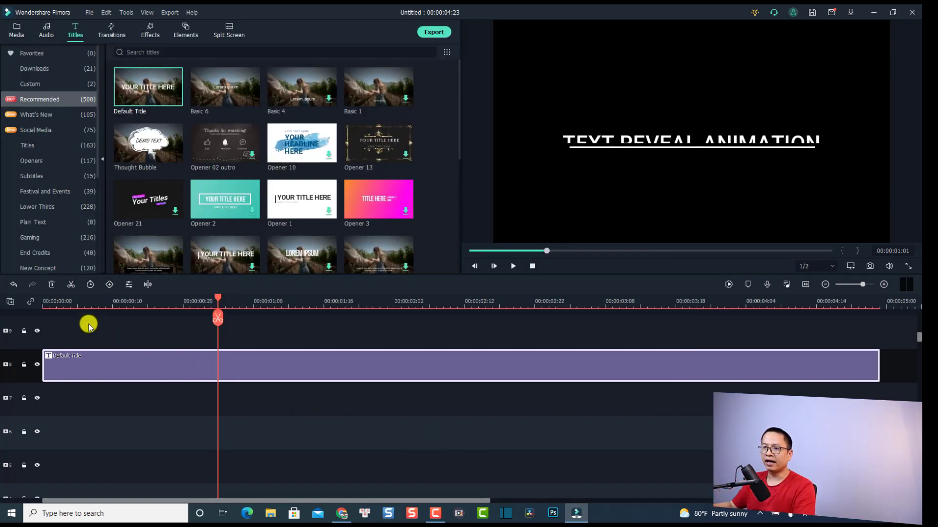
Play the edited title from the start of the main timeline to check its reveal.
left_click(43, 302)
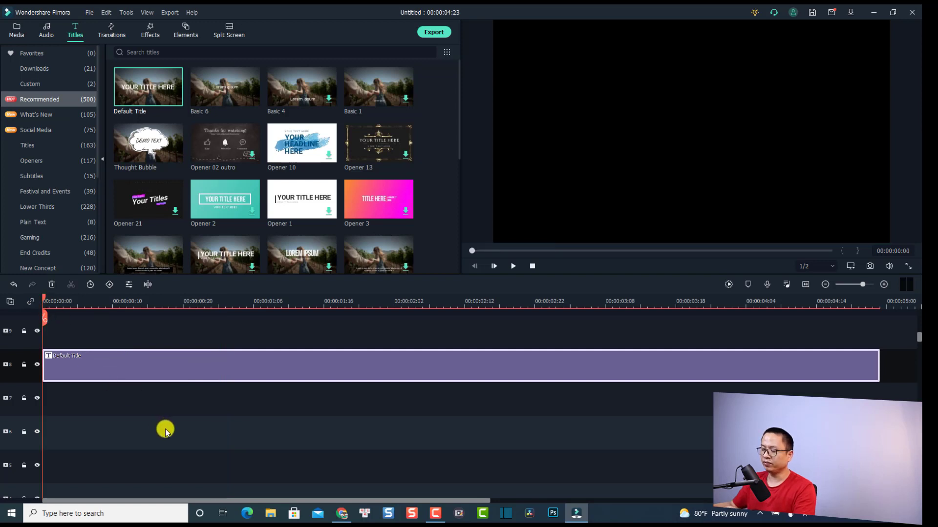
key("space")
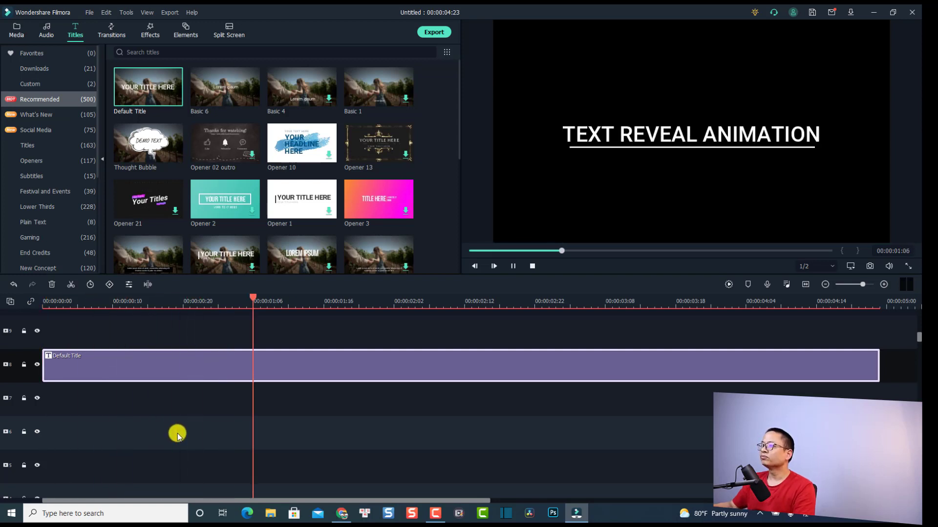
key("space")
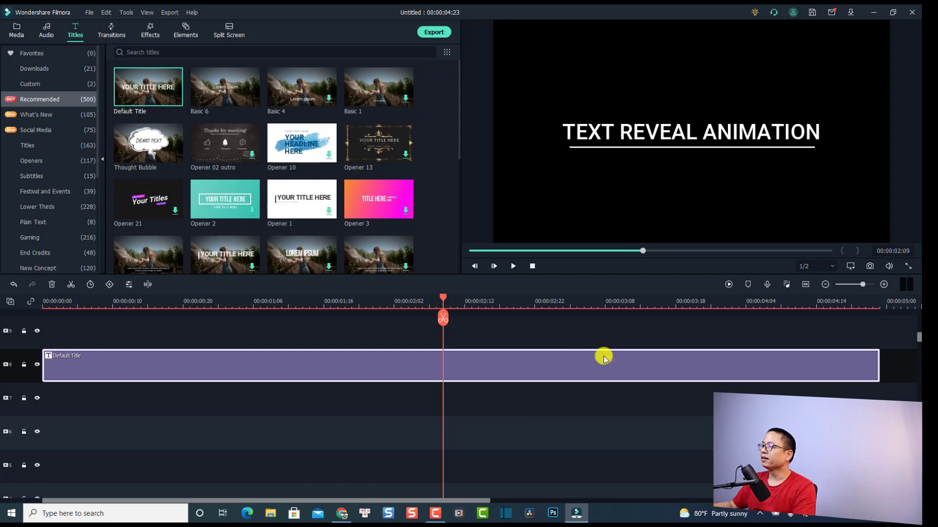
Fade out the title with keyframes at 00:00:04:07 and 00:00:04:20, setting opacity to 0% at the second, and preview and accept the animation.
left_click(772, 307)
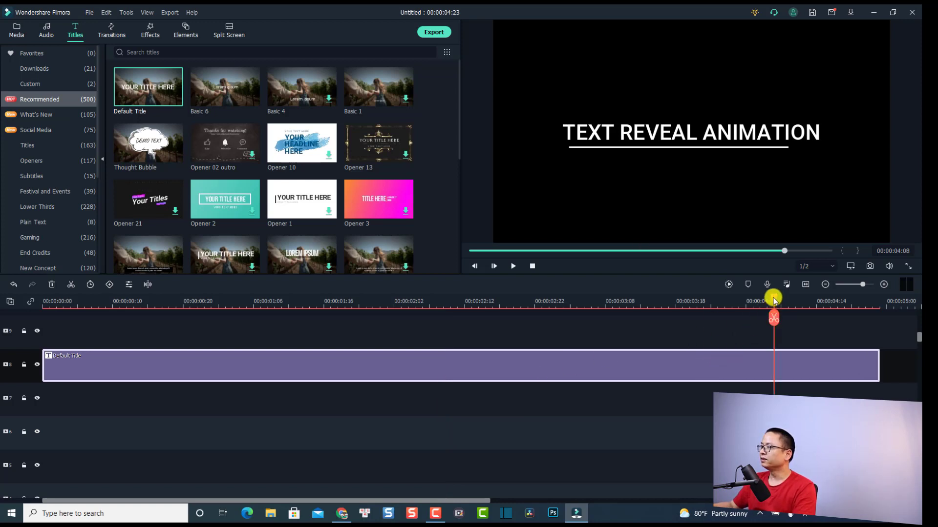
left_click_drag(774, 299, 770, 304)
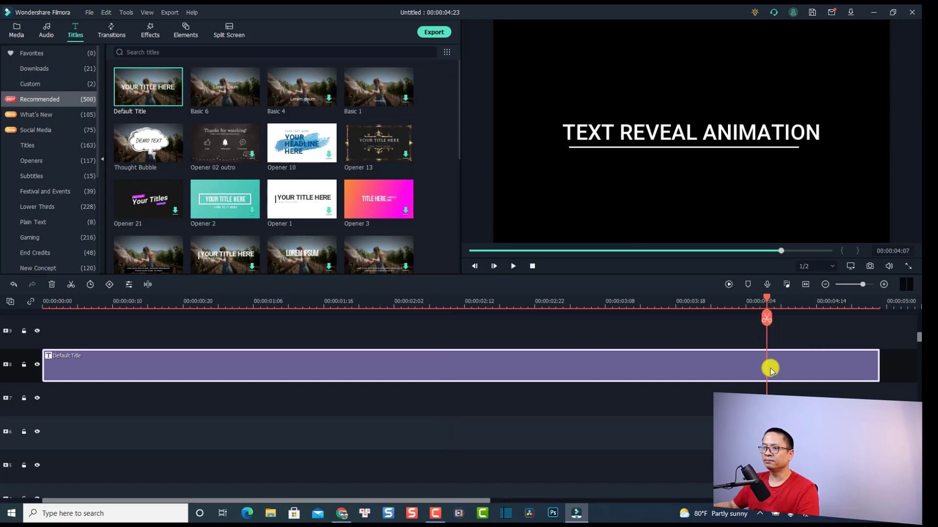
left_click(110, 285)
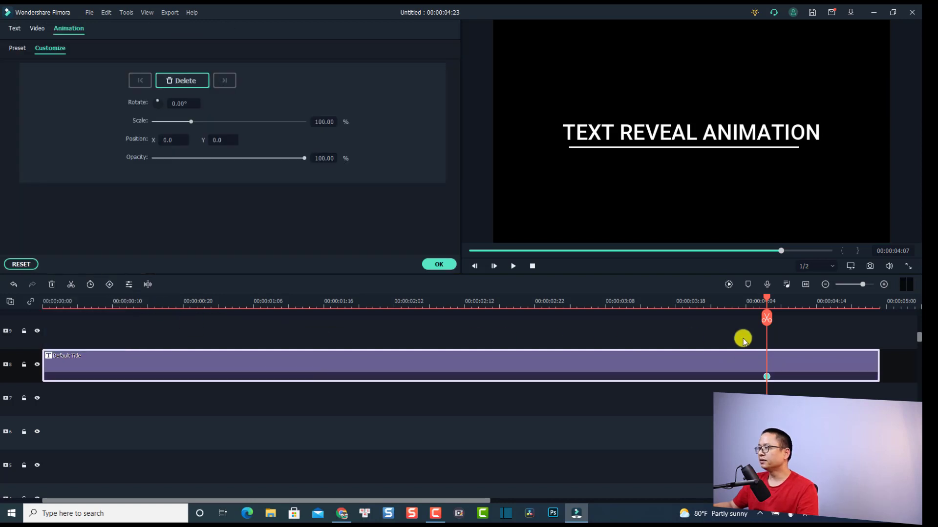
left_click_drag(767, 305, 857, 310)
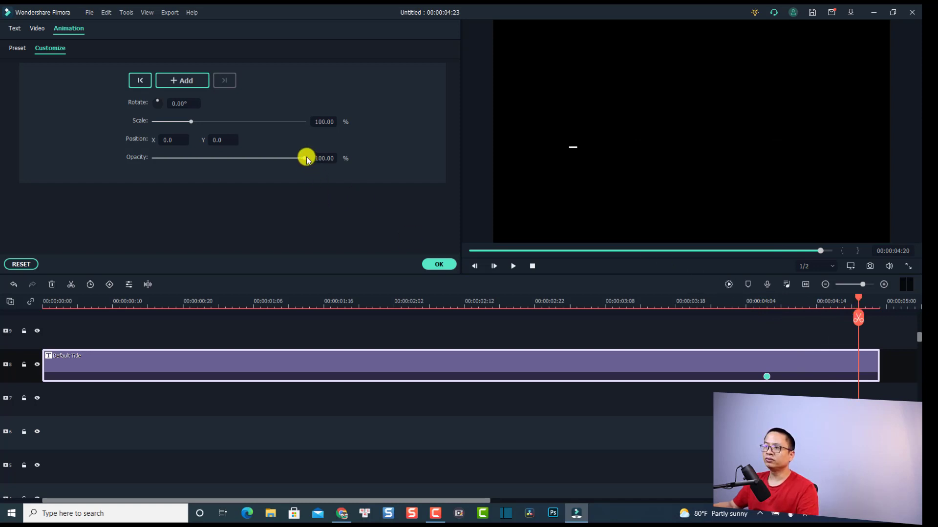
left_click_drag(304, 158, 148, 161)
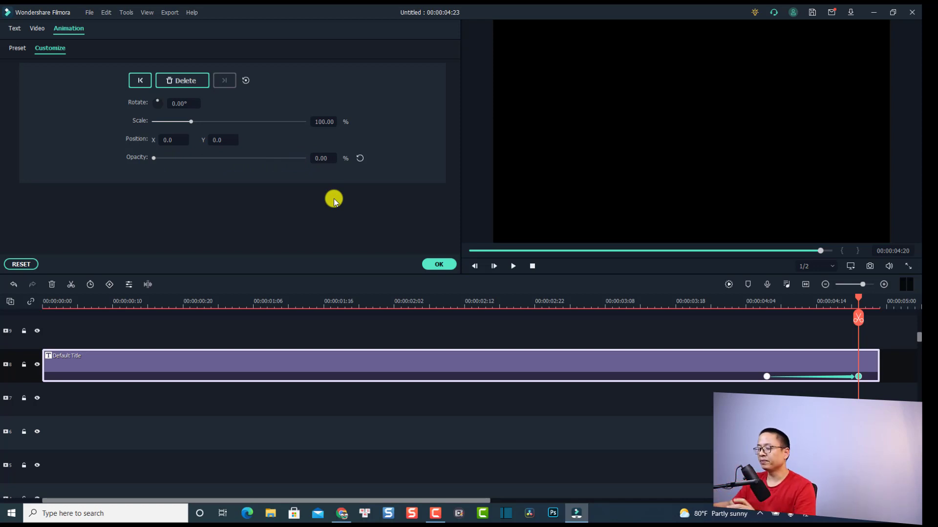
left_click(45, 303)
key("space")
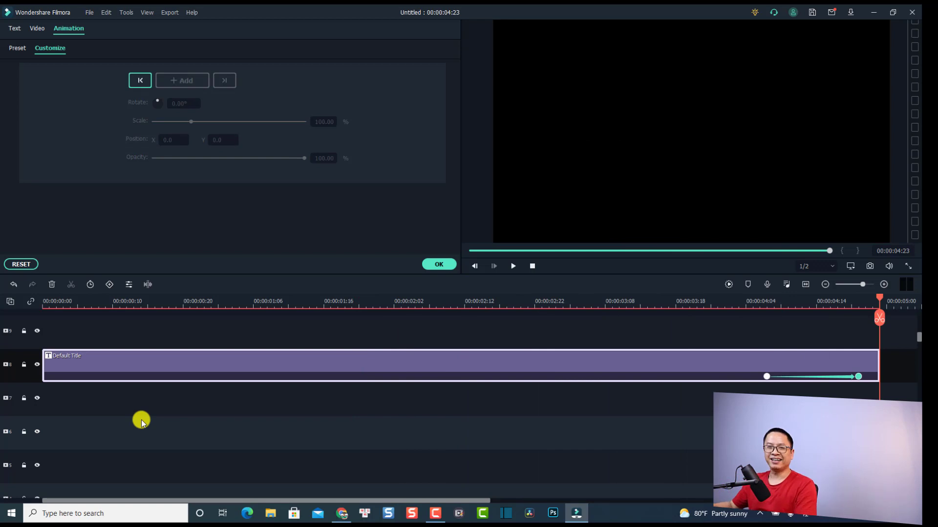
left_click(439, 264)
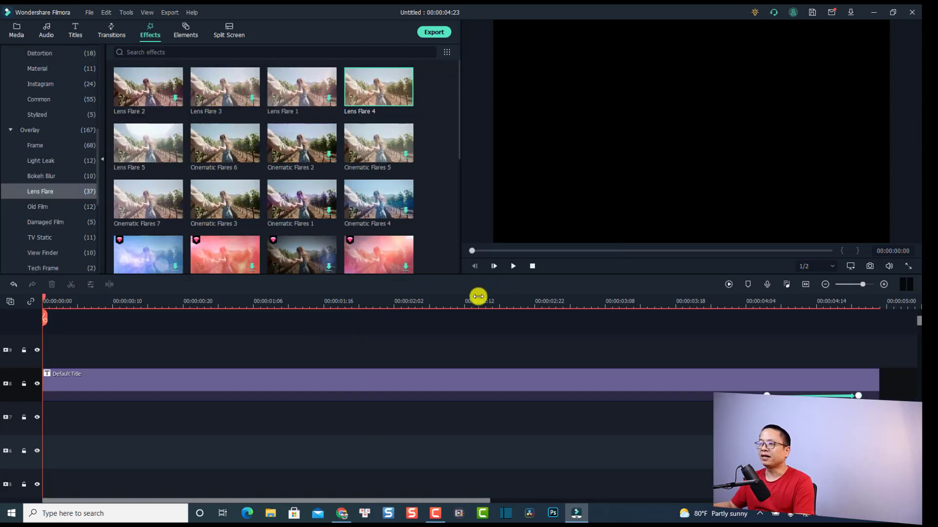
Add the Cinematic Flares 6 lens flare effect on track 9 above the title, starting at the timeline's beginning.
left_click(471, 303)
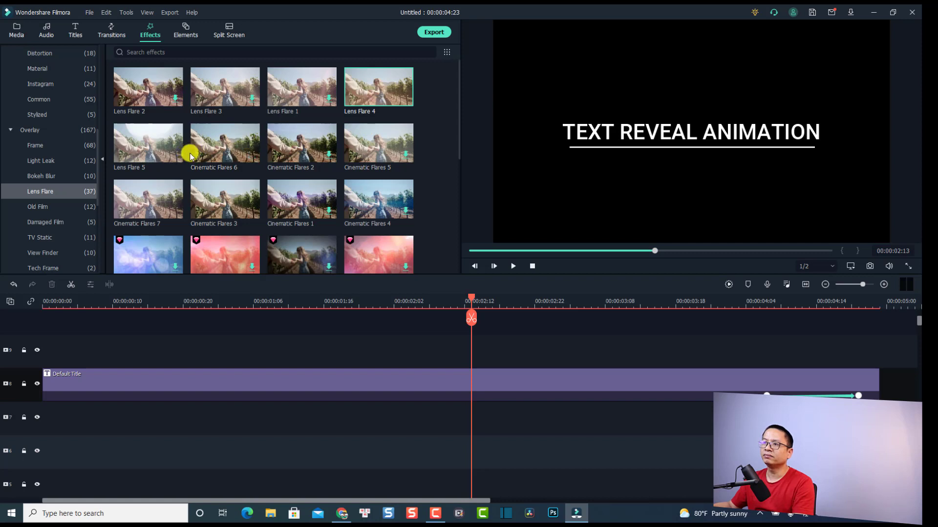
left_click_drag(221, 158, 45, 351)
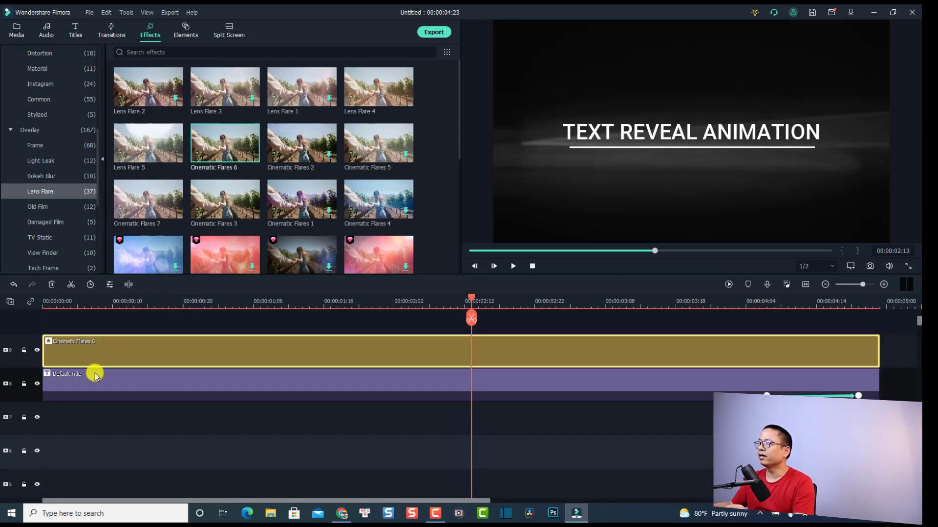
Play the title with its lens flare overlay from the start of the timeline to check the look.
left_click(49, 306)
key("space")
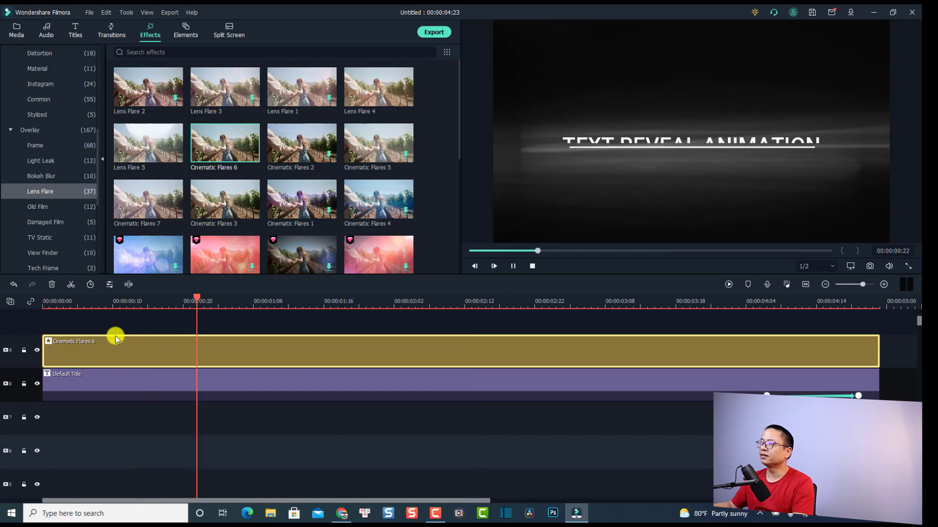
key("space")
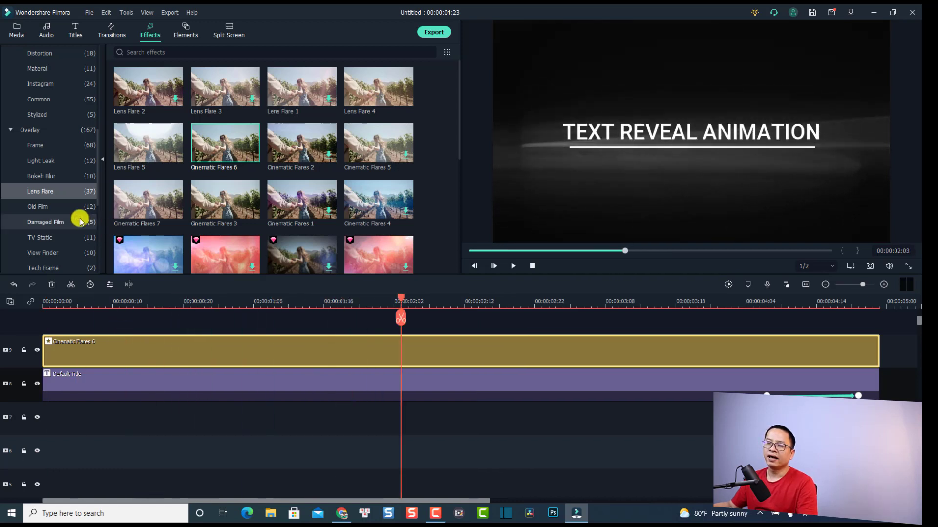
Add the Silent Film effect from the Old Film overlays on track 10 above the lens flare, starting at the timeline's beginning.
left_click(38, 207)
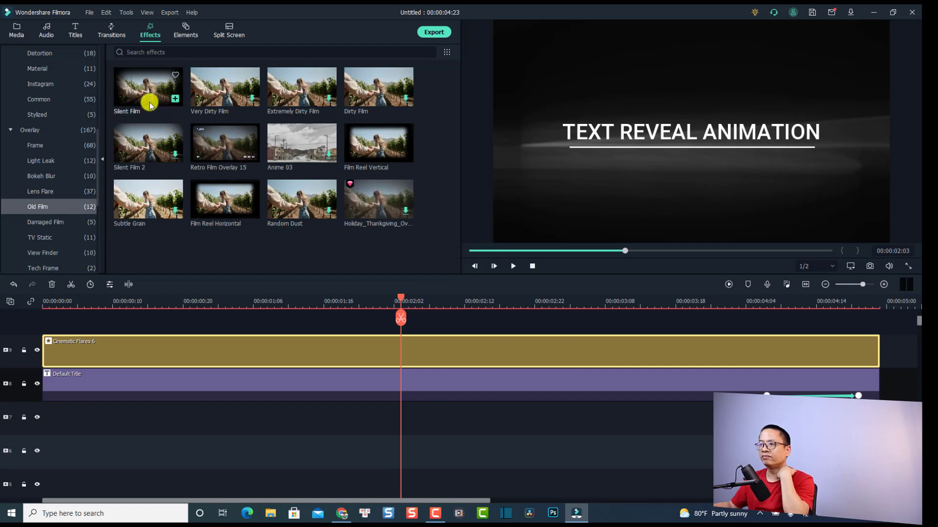
left_click_drag(150, 105, 46, 325)
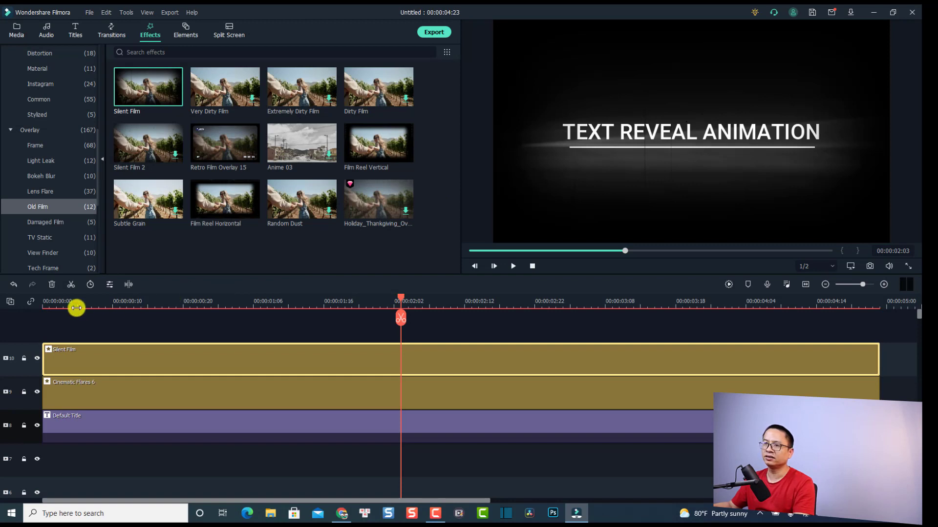
left_click(45, 307)
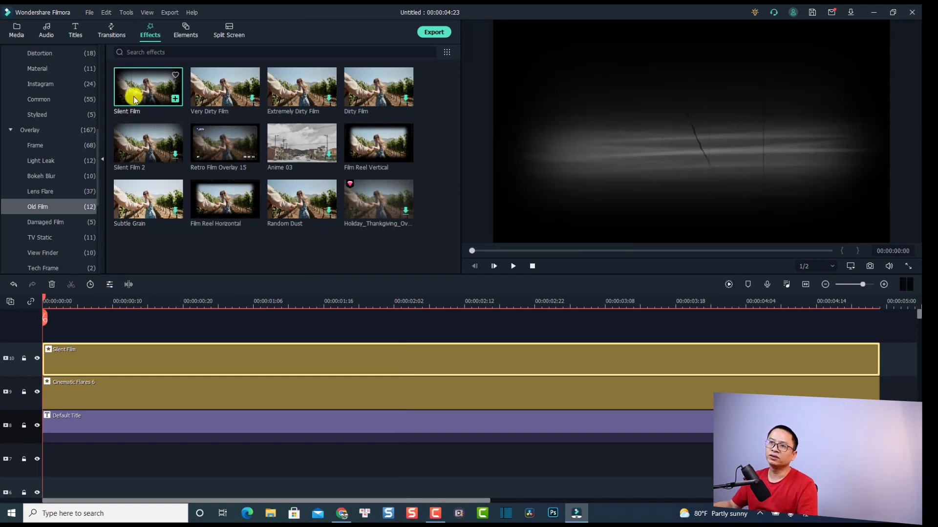
Add the recommended Chromatic Aberration effect on track 11 from the timeline's beginning and check the frame at 00:00:00:20.
scroll(84, 104, "up", 3)
scroll(83, 100, "up", 3)
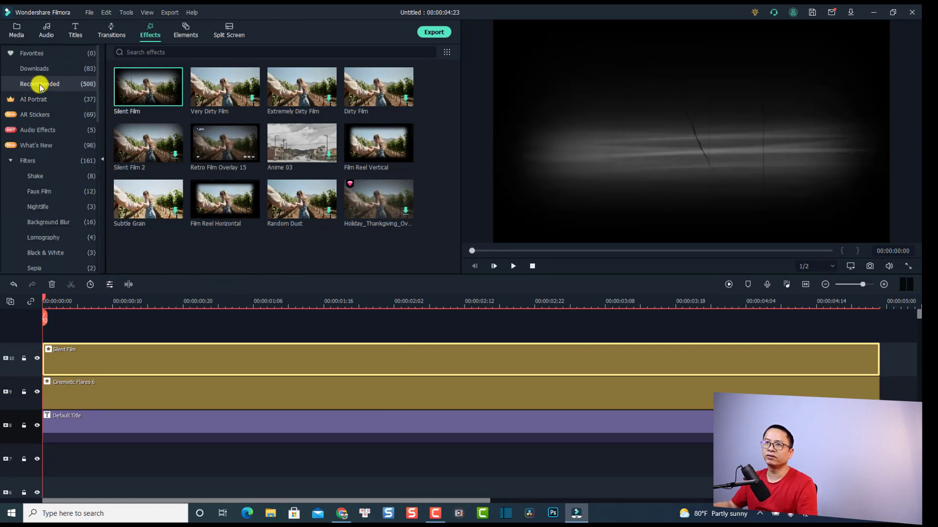
left_click(40, 82)
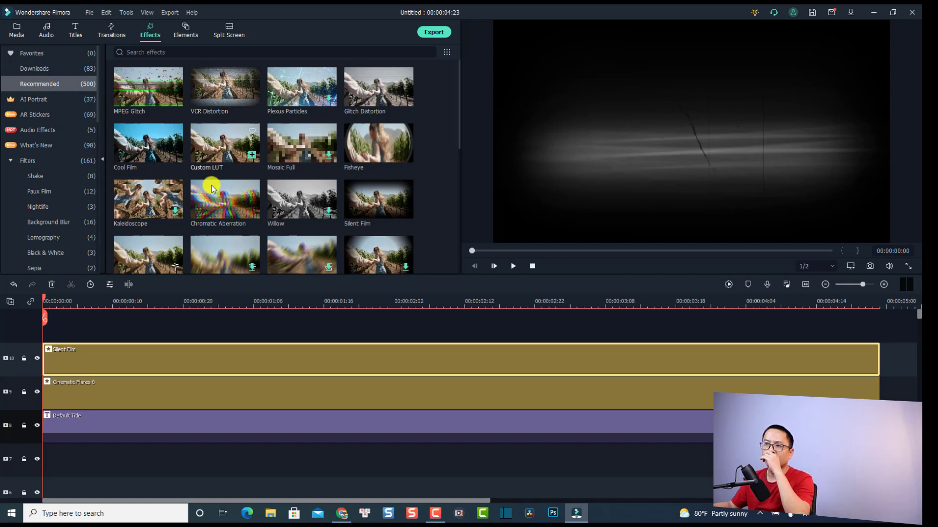
left_click_drag(205, 214, 39, 330)
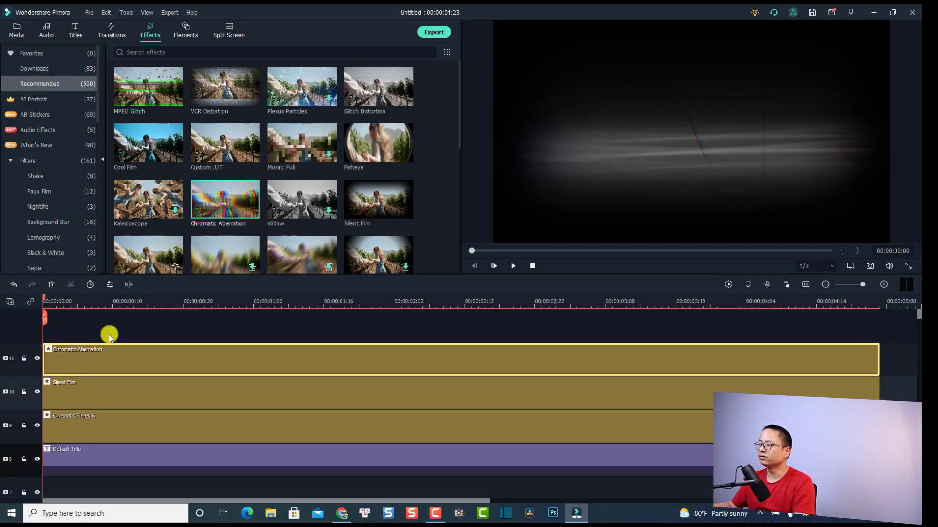
left_click(184, 305)
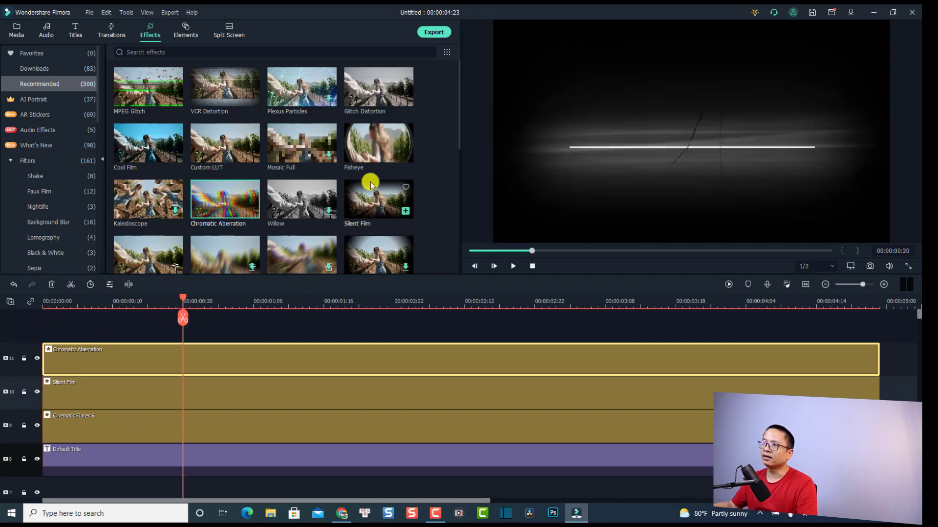
Add the recommended Video Wall effect on track 12 above Chromatic Aberration, starting at the timeline's beginning.
scroll(359, 197, "down", 10)
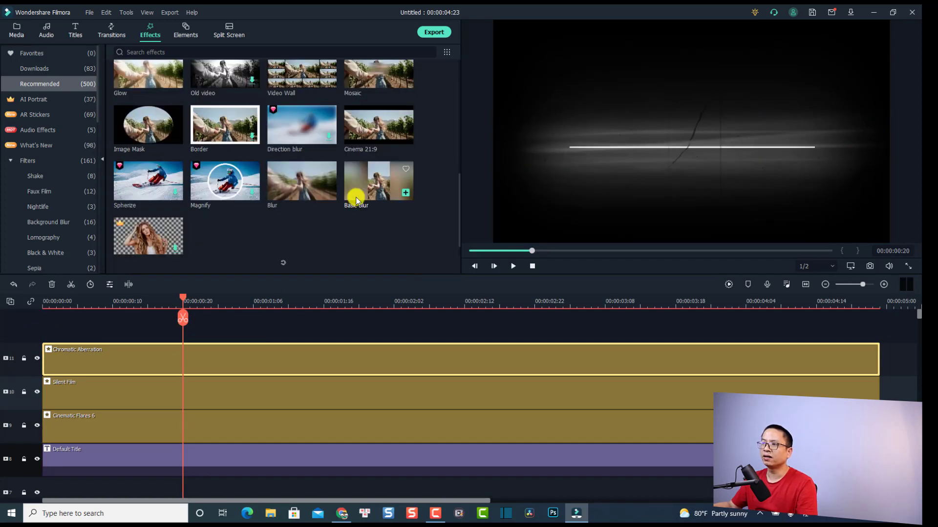
scroll(356, 199, "up", 3)
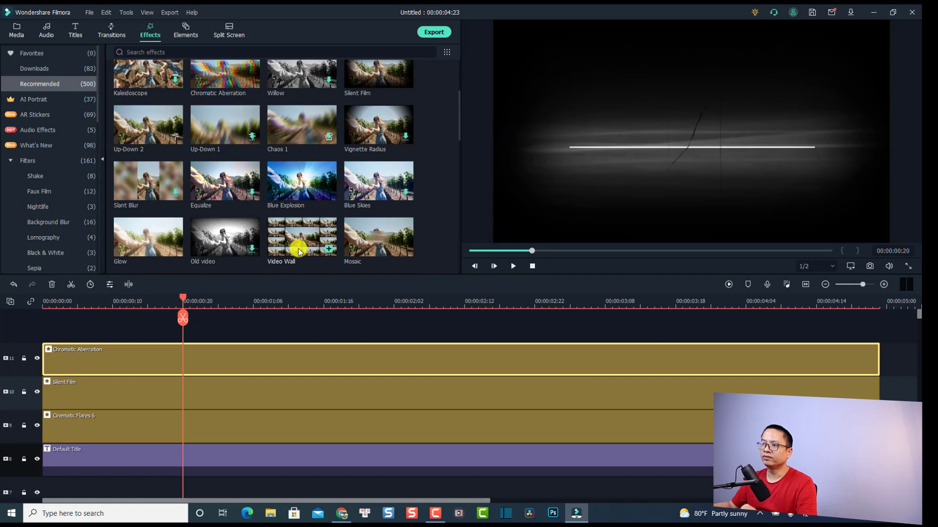
left_click_drag(299, 250, 37, 328)
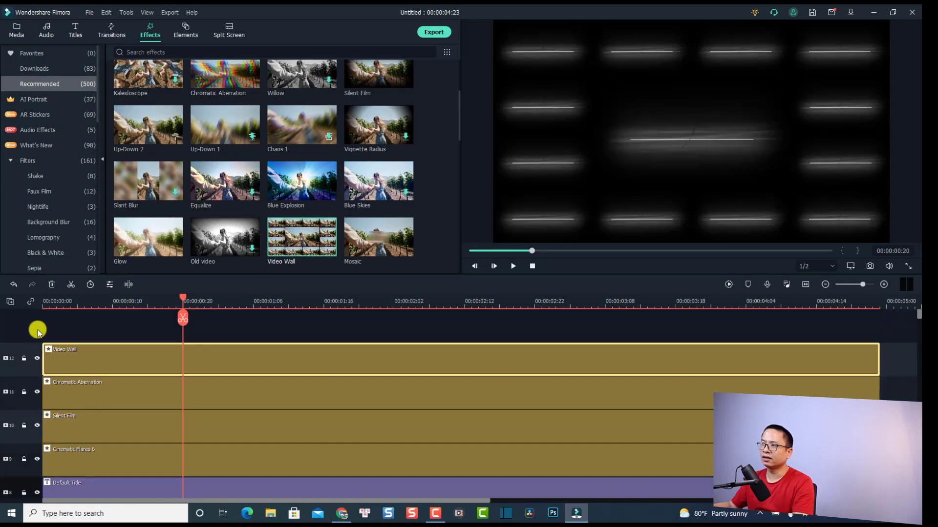
Play the title with all four stacked effects from the start of the timeline and pause near the fade-out.
left_click(43, 303)
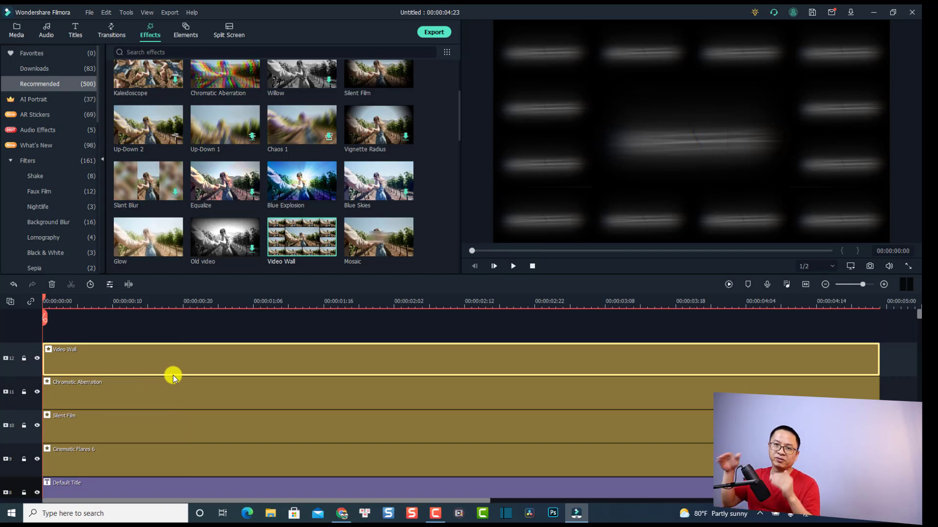
key("space")
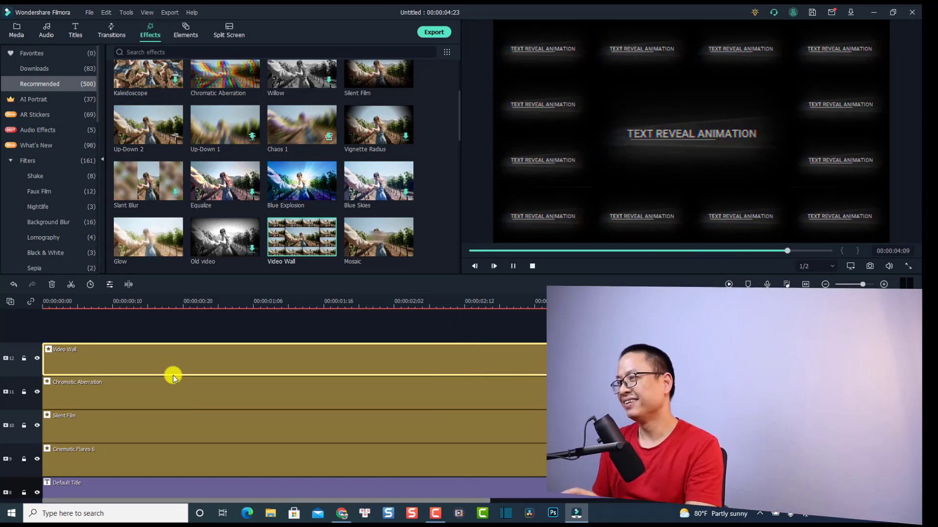
key("space")
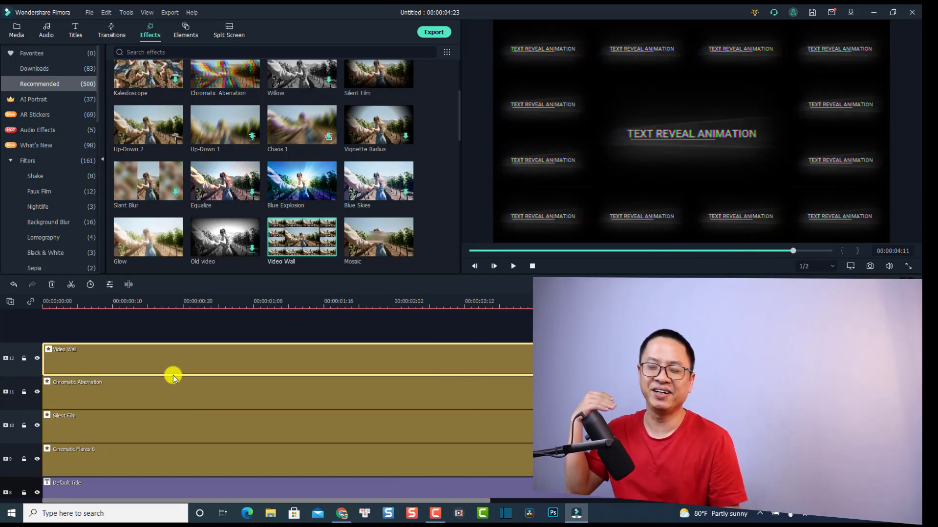